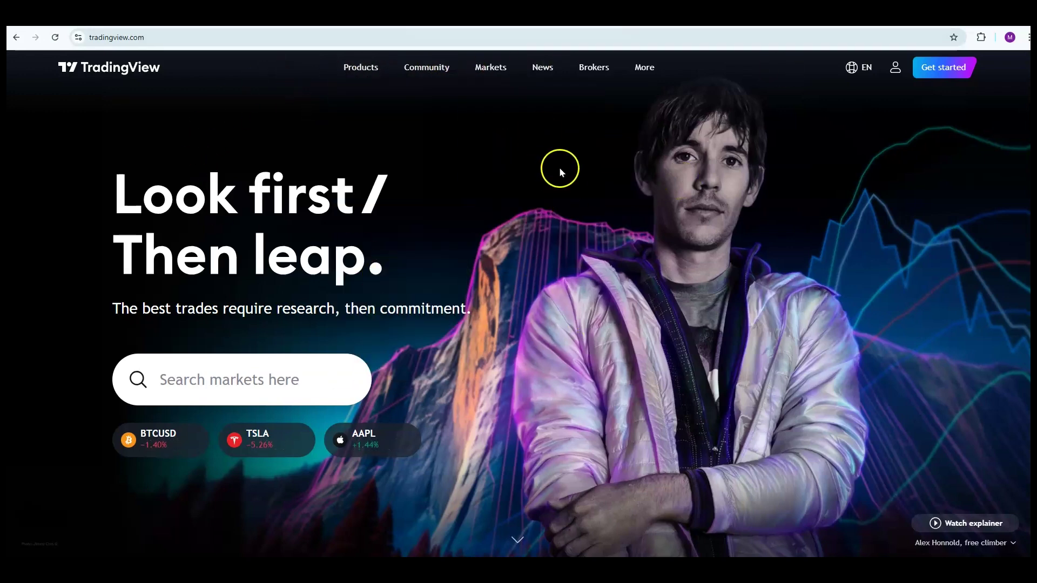
On the Markets page, turn off Dark theme in the account menu so the site shows the light theme
mouse_move(501, 73)
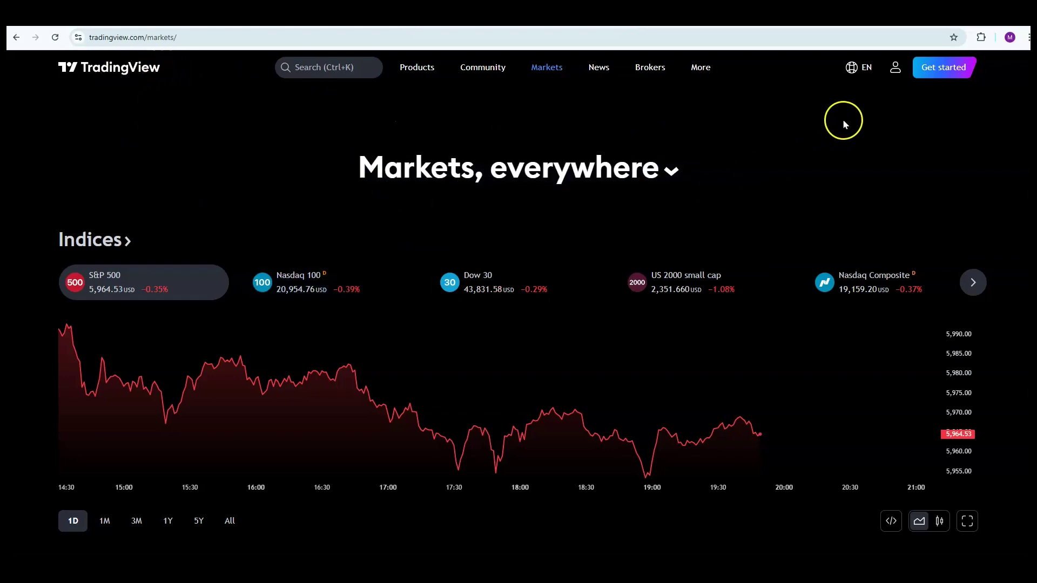
click(895, 67)
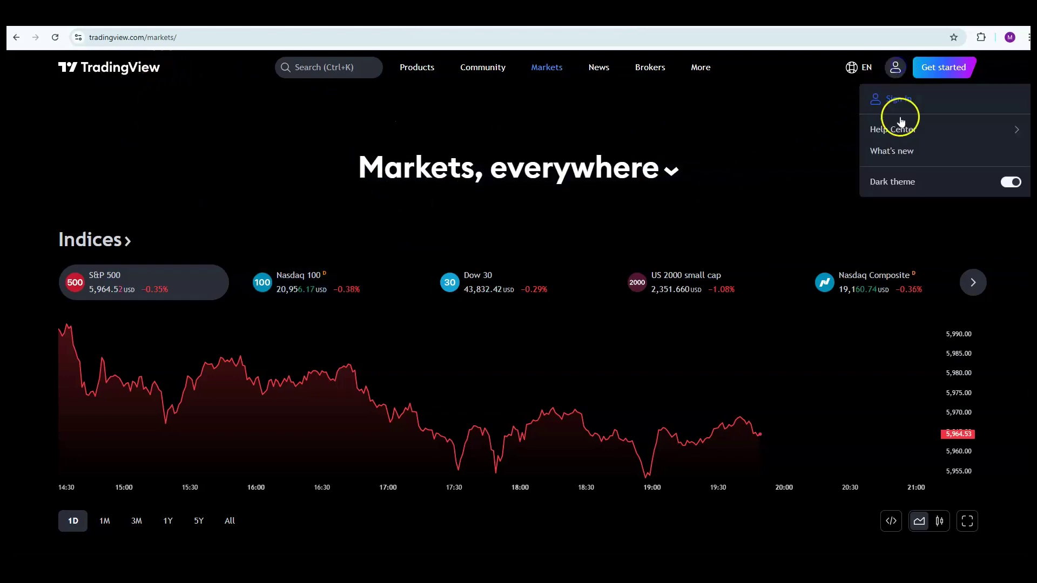
click(1015, 182)
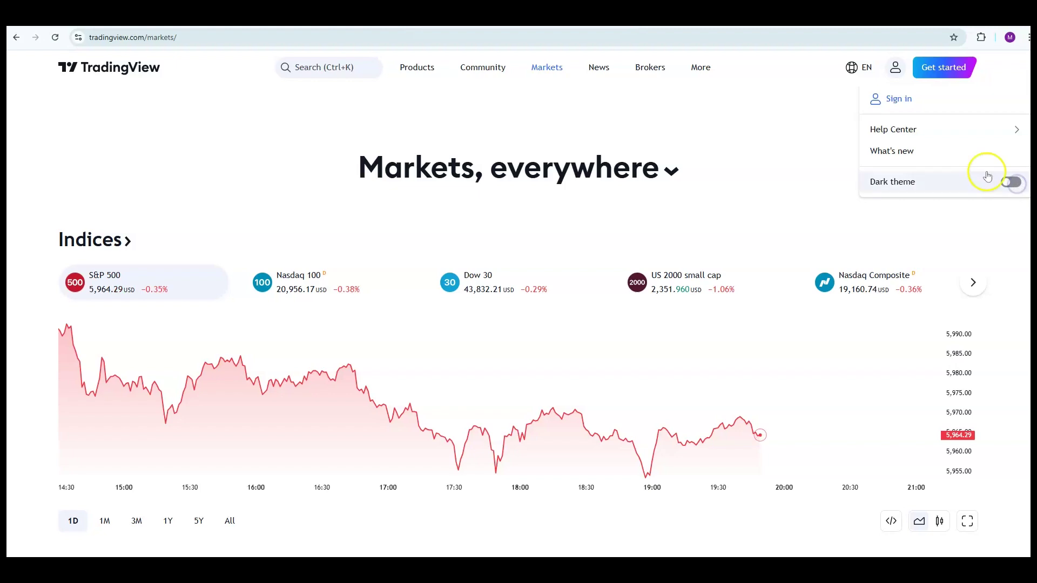
click(894, 70)
click(894, 72)
click(1011, 183)
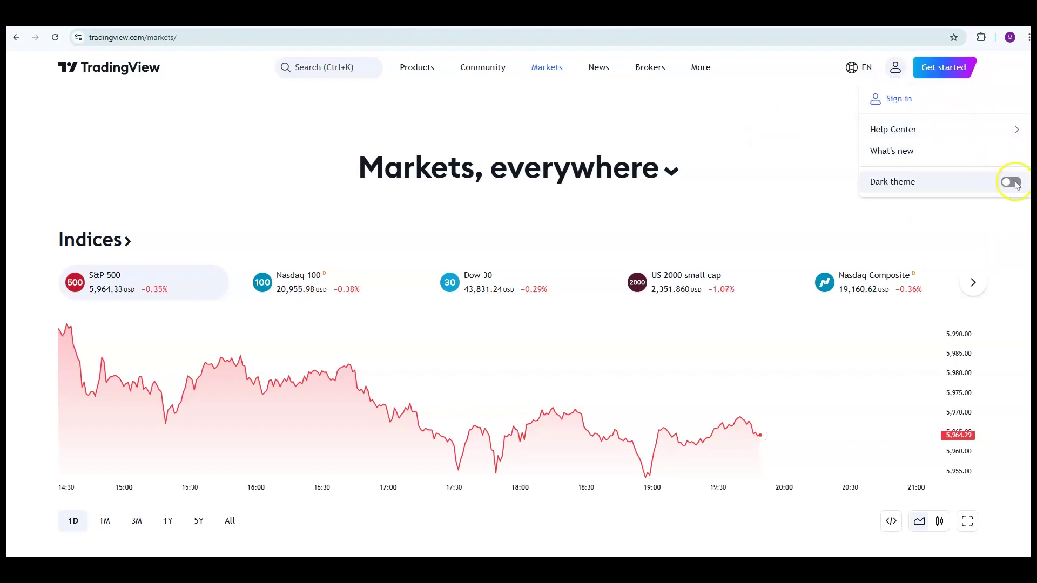
click(1013, 183)
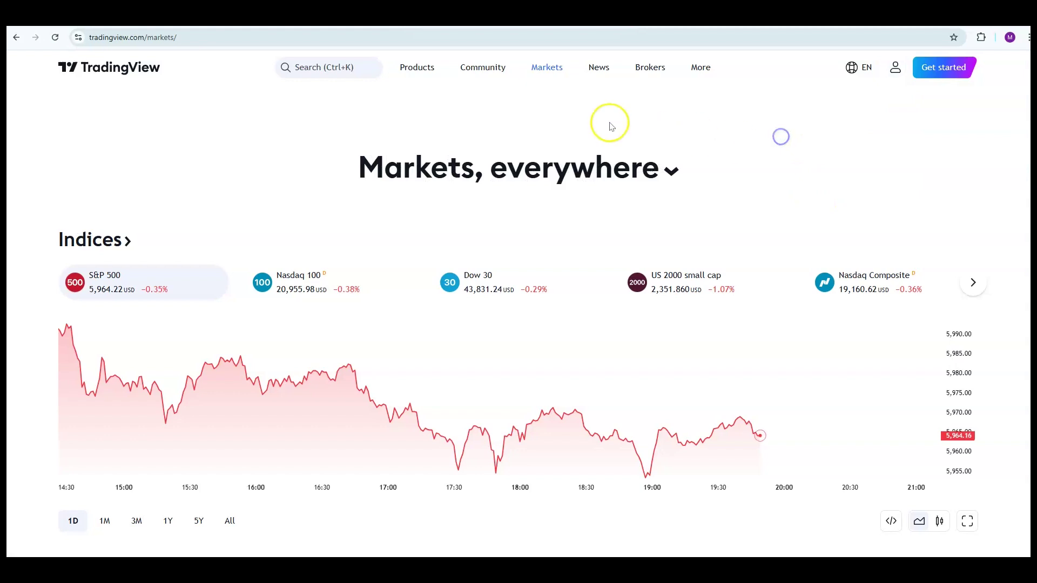
Scroll the Markets page down to the Forex and currencies section with its 1Y EUR to USD chart
mouse_move(564, 74)
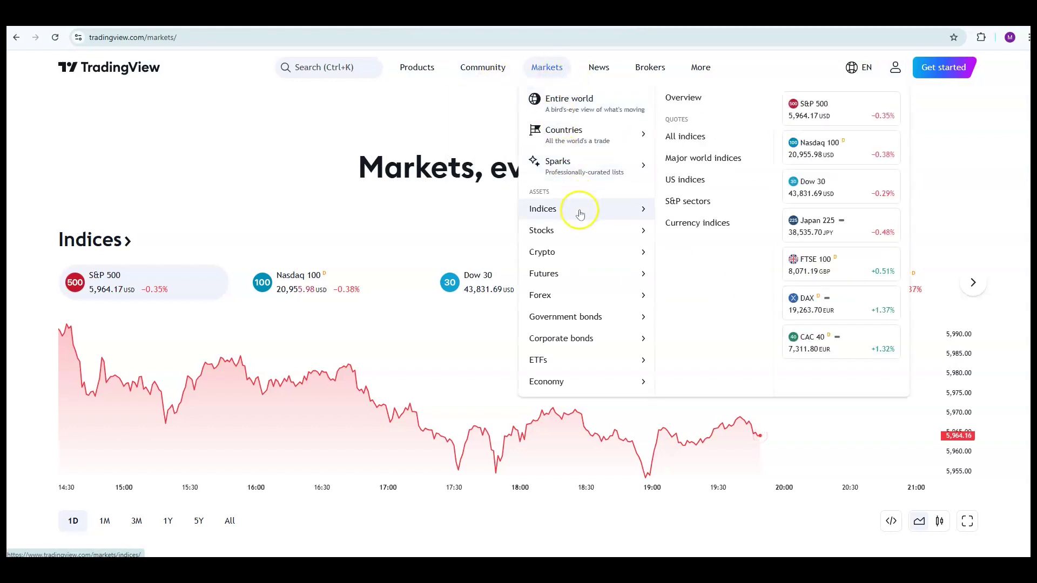
mouse_move(577, 228)
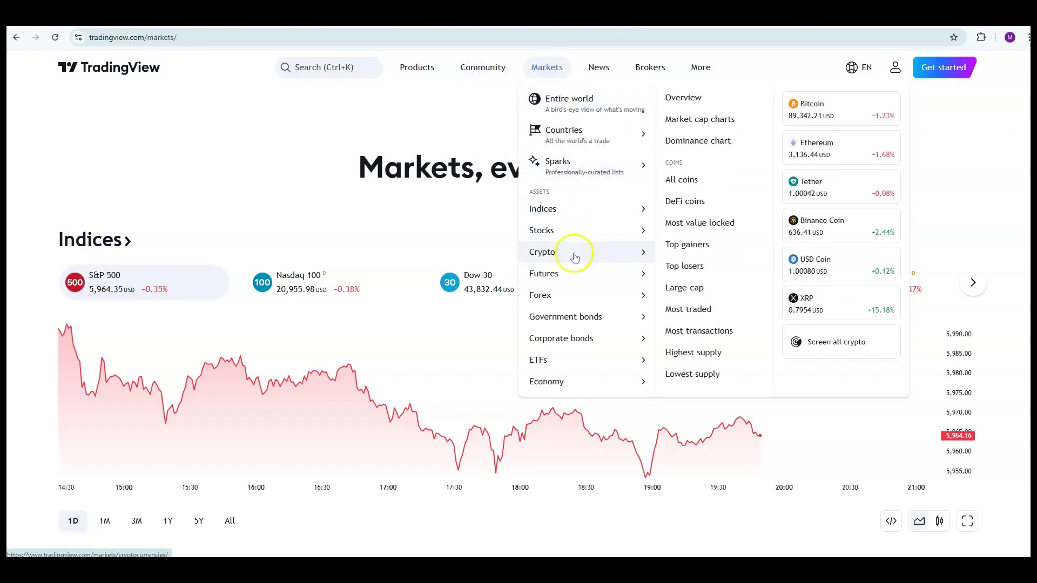
mouse_move(580, 348)
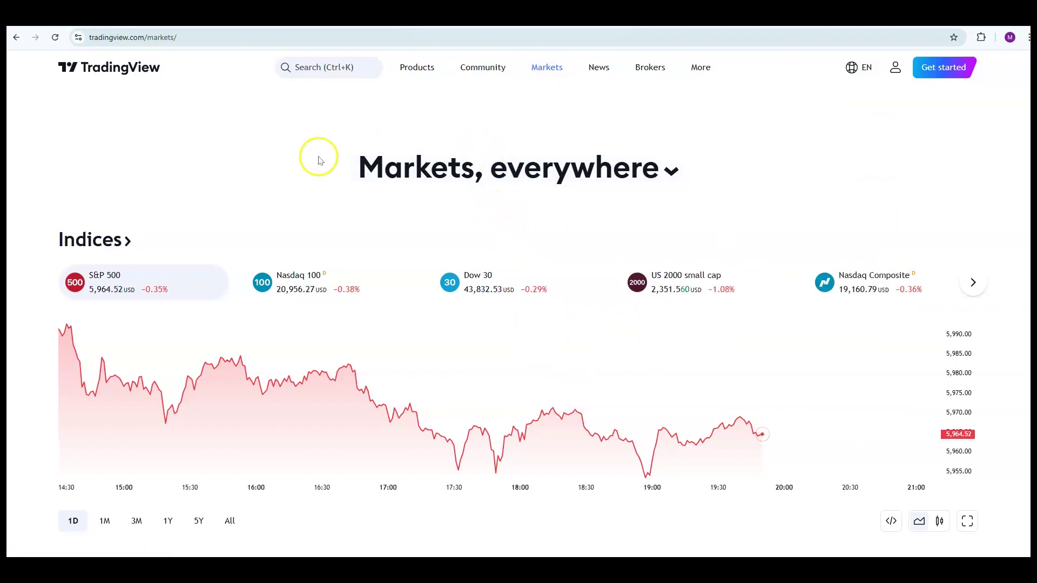
scroll(181, 126, down, 2)
scroll(278, 170, down, 10)
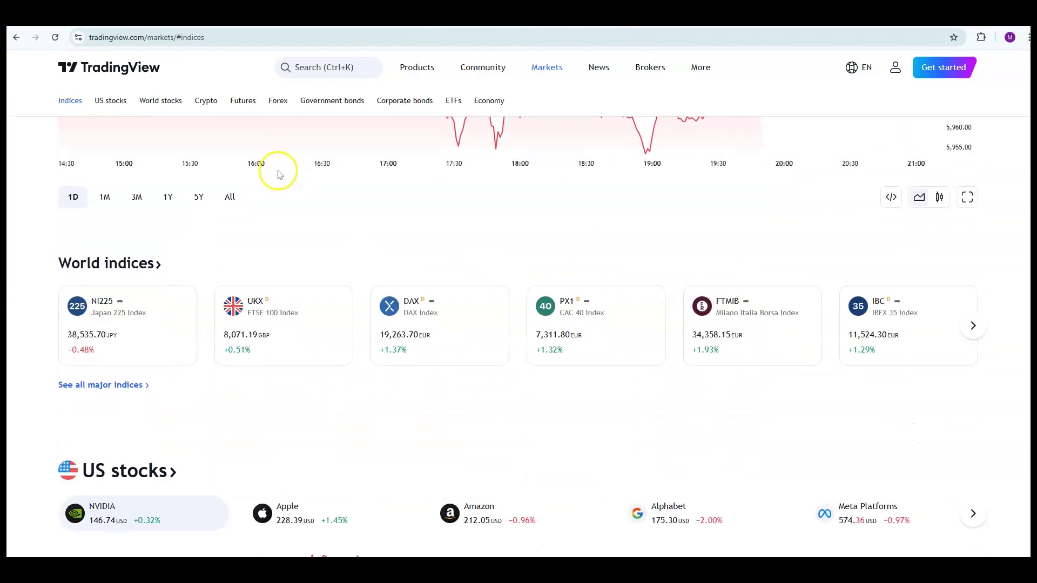
scroll(280, 174, down, 20)
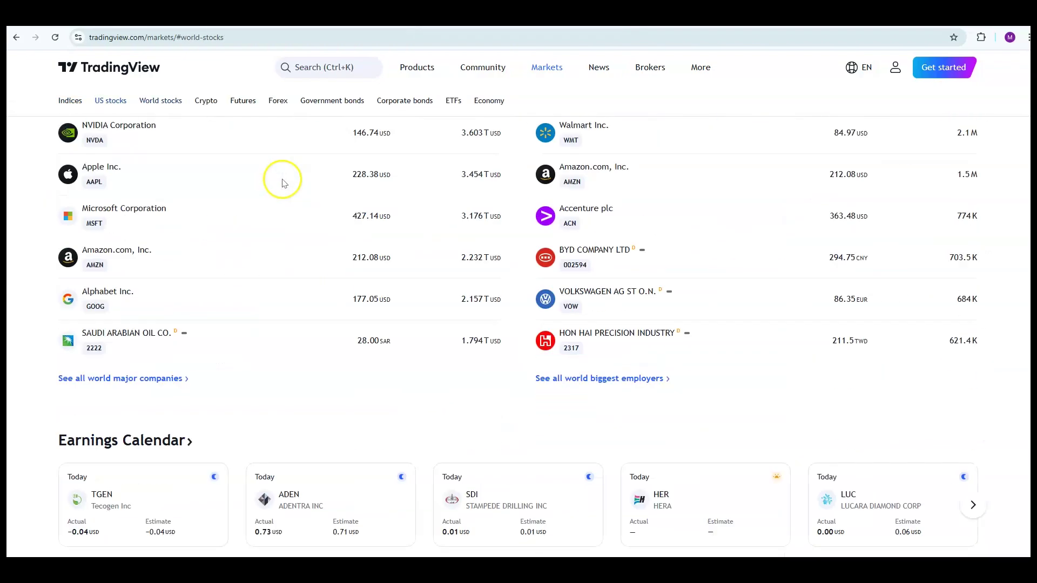
scroll(286, 185, down, 7)
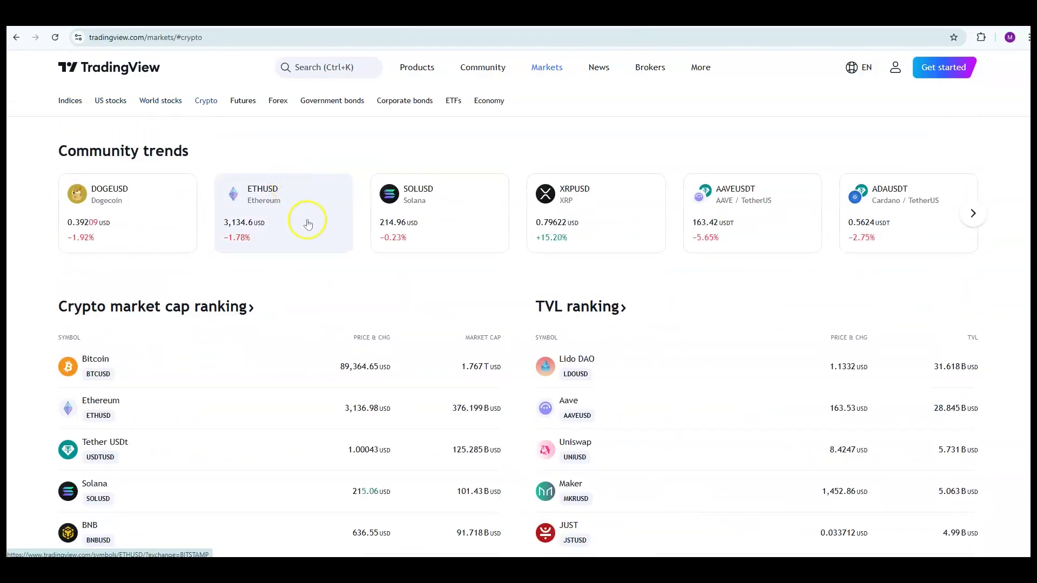
scroll(308, 223, down, 20)
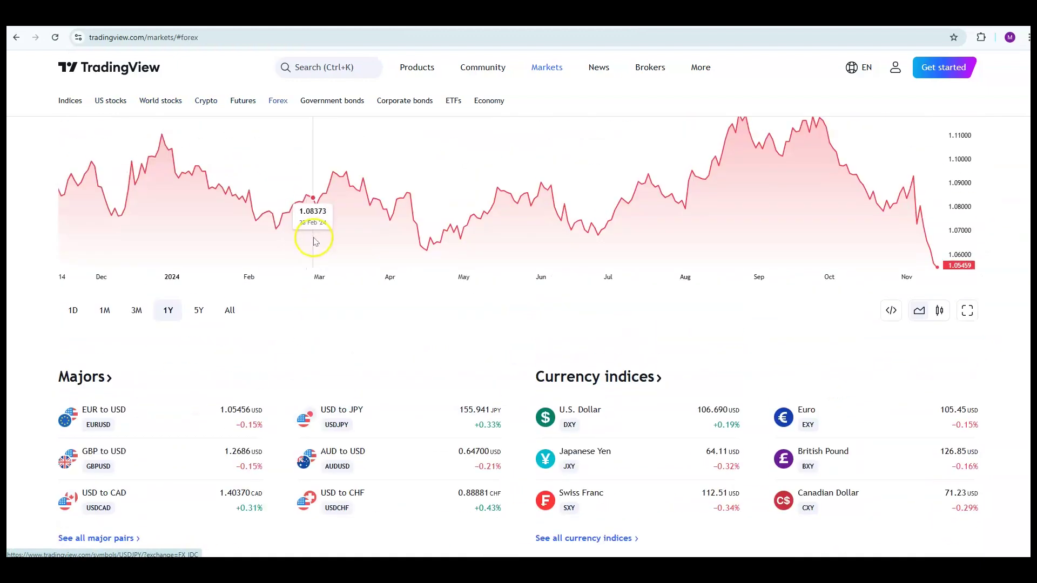
scroll(432, 270, up, 7)
scroll(394, 203, down, 4)
scroll(378, 254, down, 1)
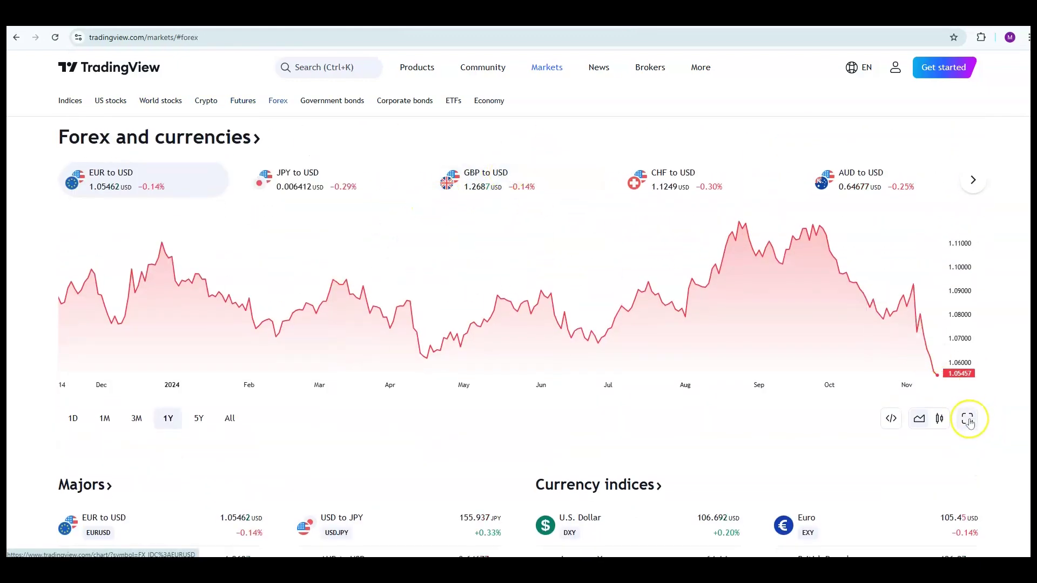
Launch the full EUR/USD chart and show the watchlist and symbol details panel
click(968, 419)
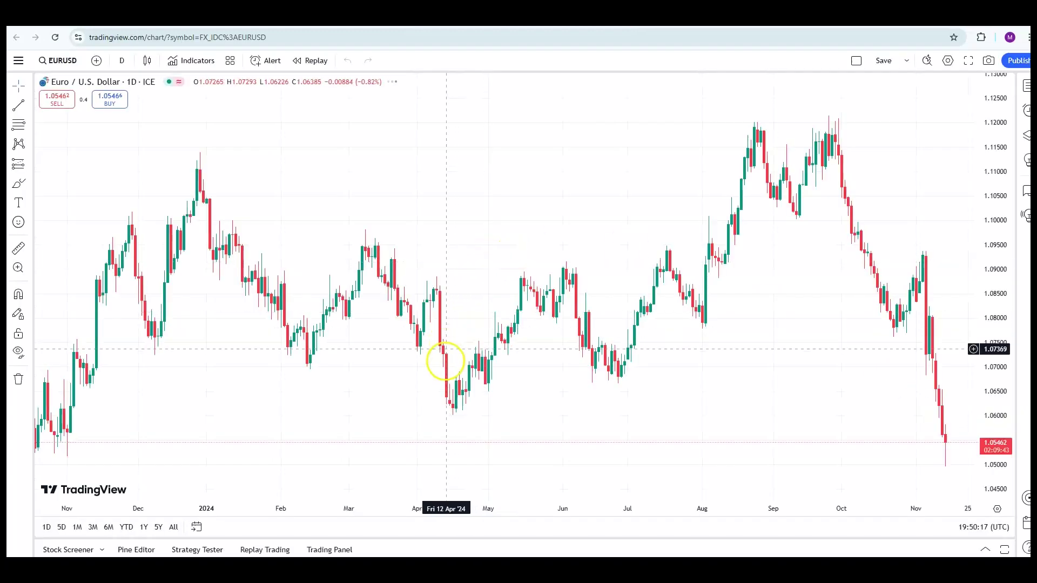
drag(704, 392, 606, 348)
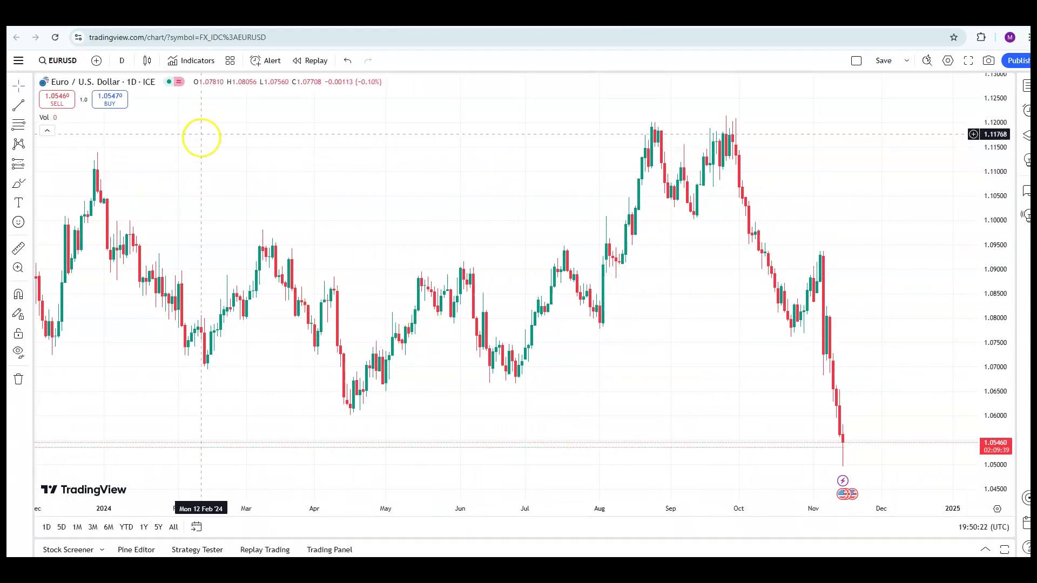
click(1026, 87)
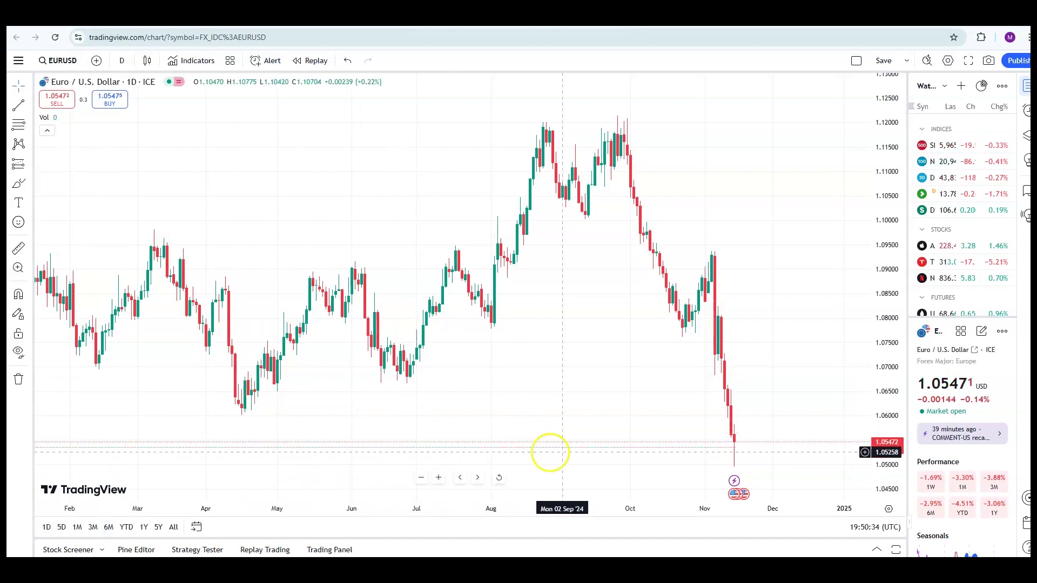
Delete the Volume indicator and leave empty space after the latest candle
drag(562, 428, 708, 394)
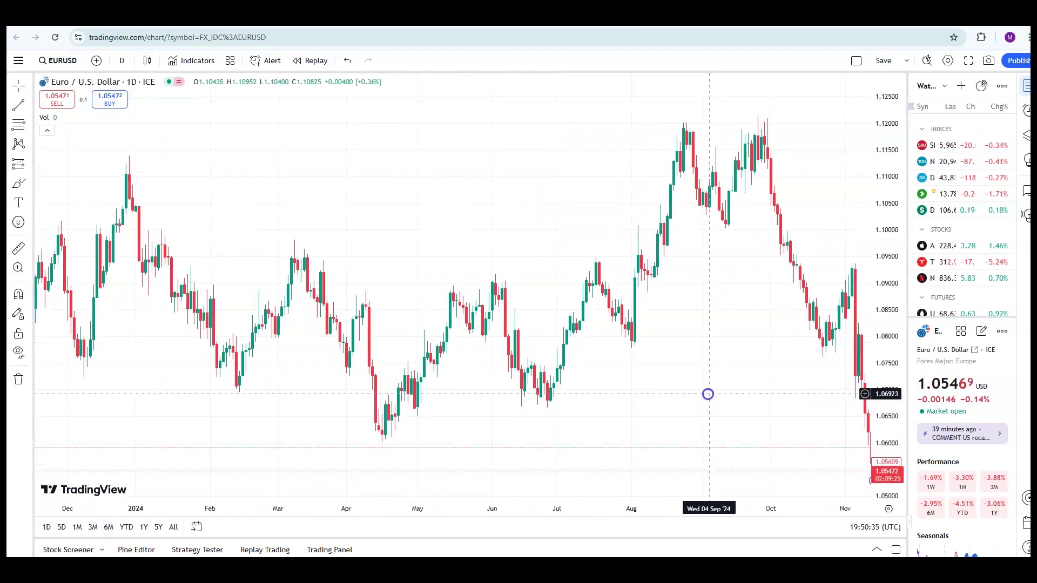
mouse_move(51, 127)
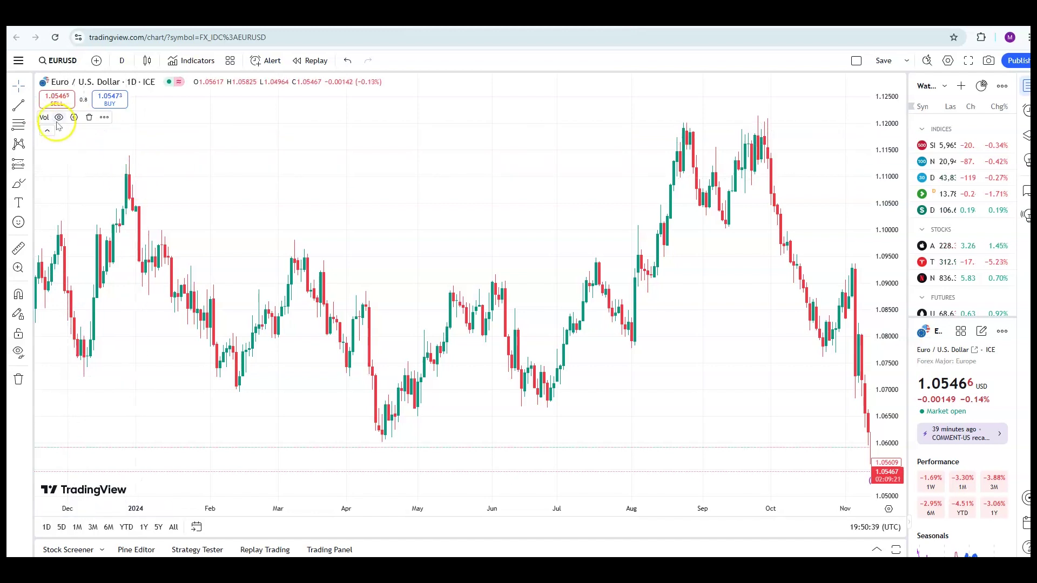
click(89, 117)
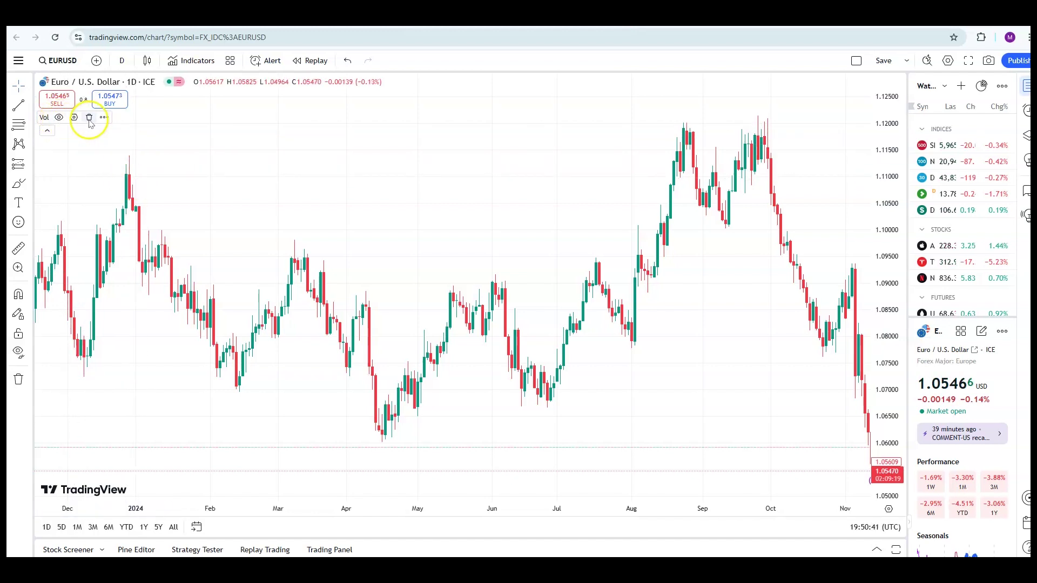
drag(344, 201, 303, 199)
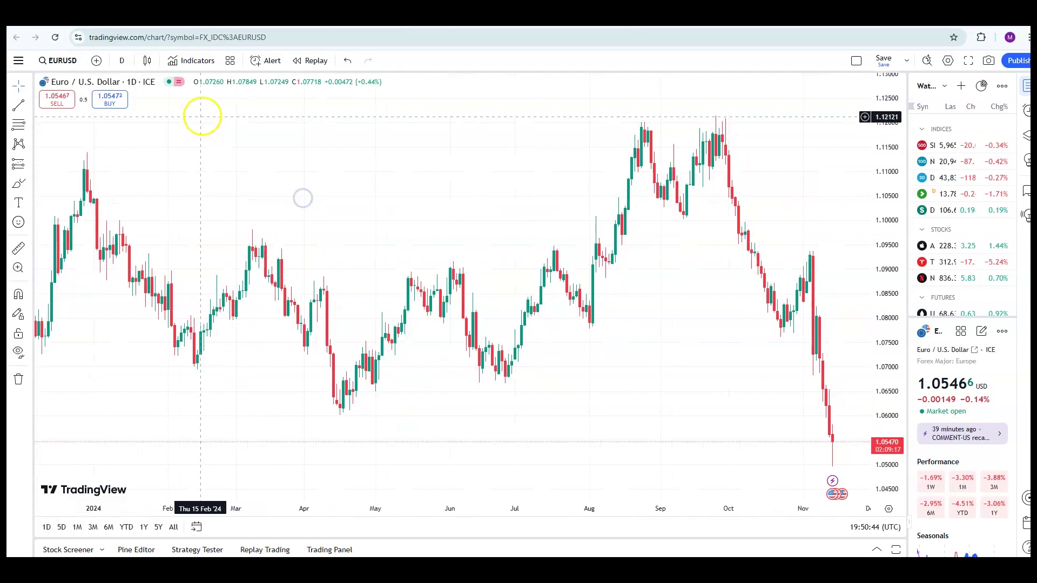
Delete the INDICES section from the watchlist and collapse the watchlist panel
click(193, 62)
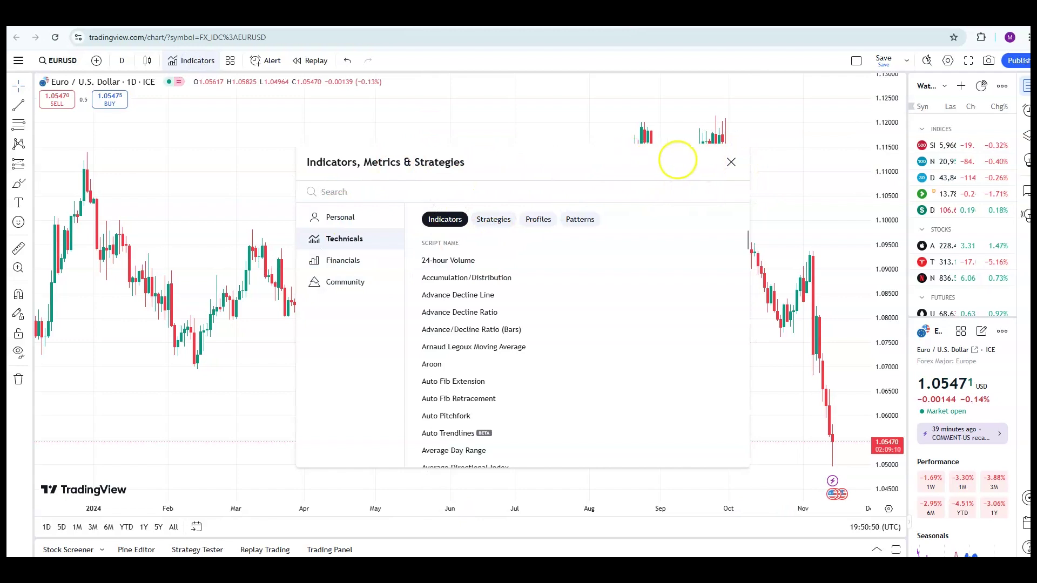
click(732, 162)
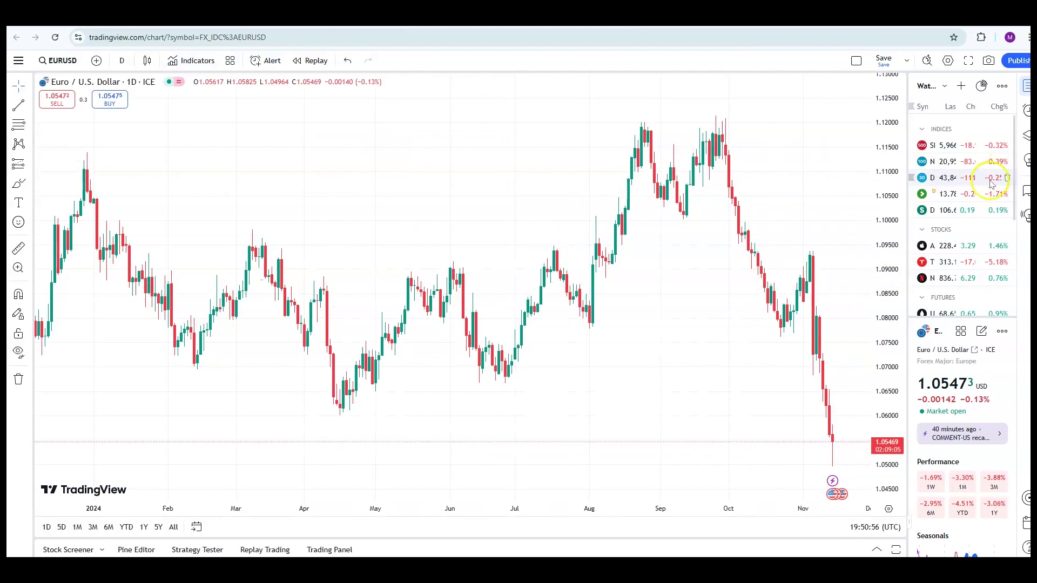
scroll(989, 162, down, 2)
scroll(981, 146, up, 2)
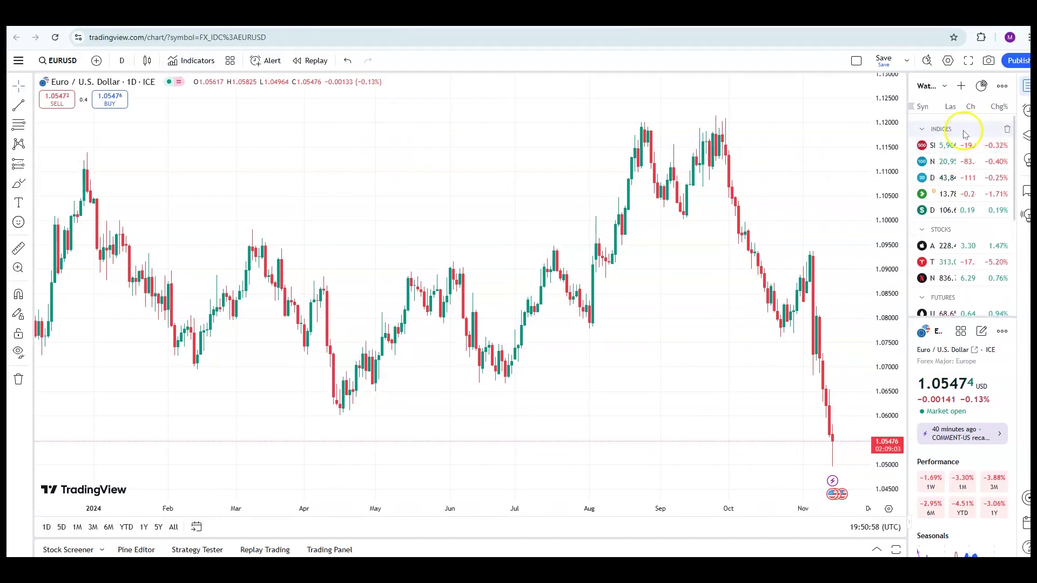
click(965, 132)
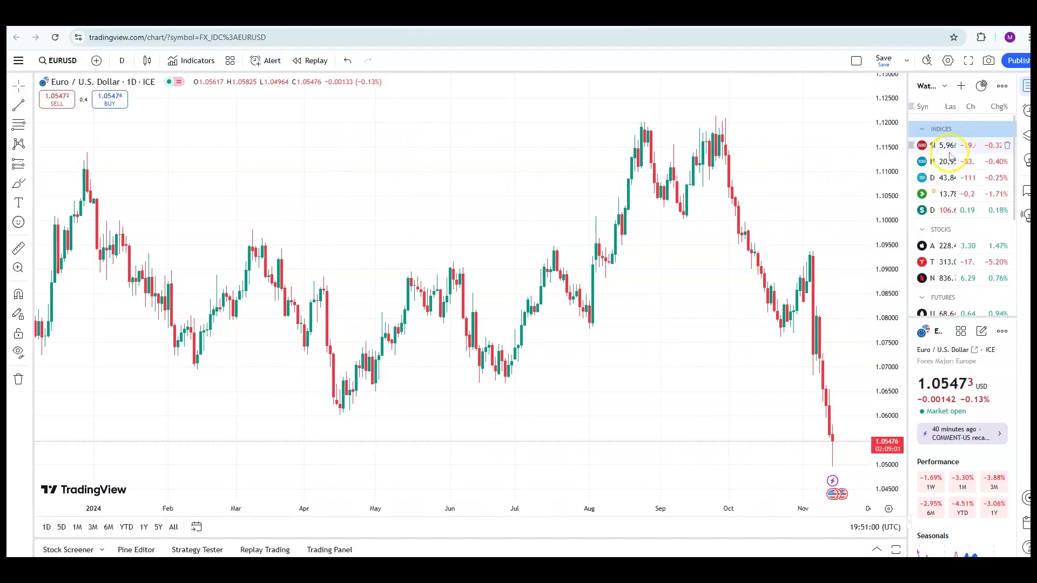
click(961, 85)
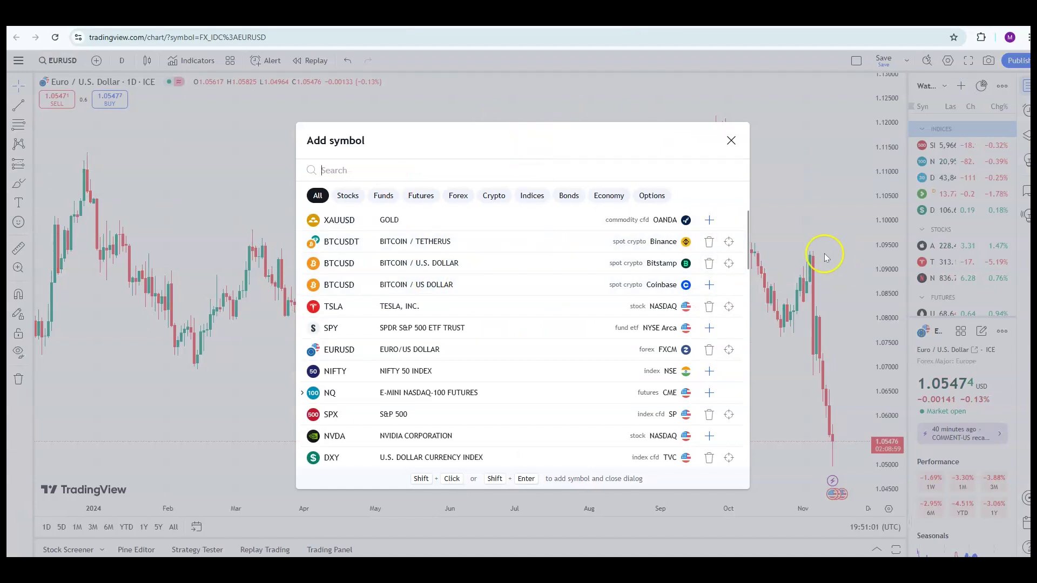
click(731, 141)
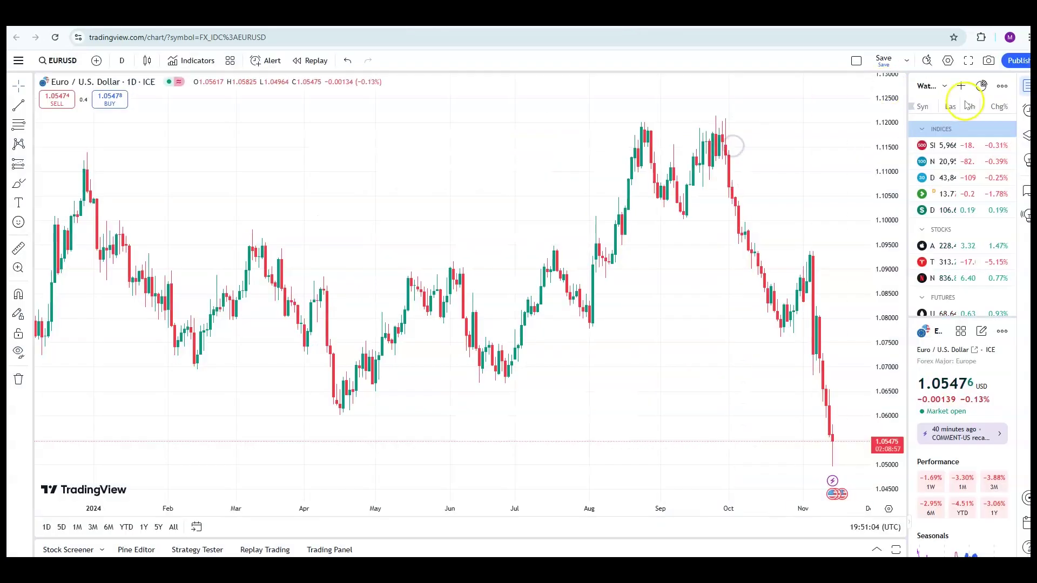
click(1009, 132)
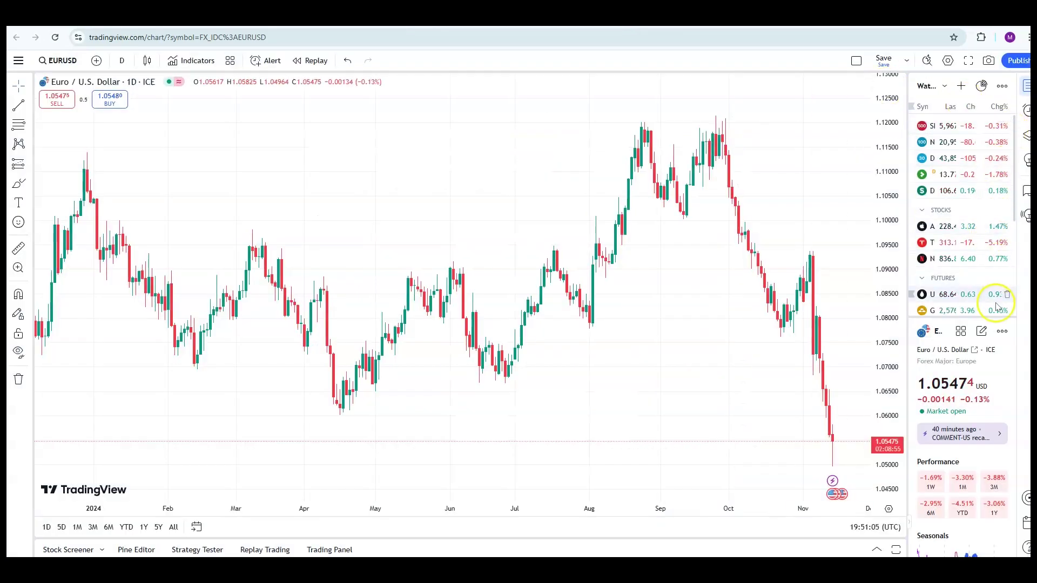
click(1027, 86)
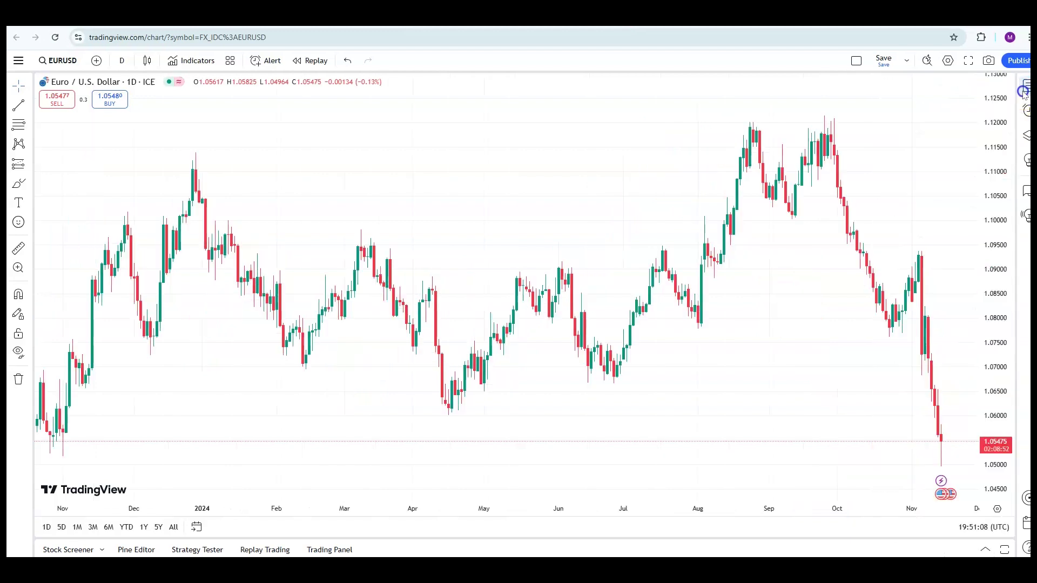
Centre the Sep–Nov candles and open Chart settings from the chart's context menu
drag(867, 245, 489, 387)
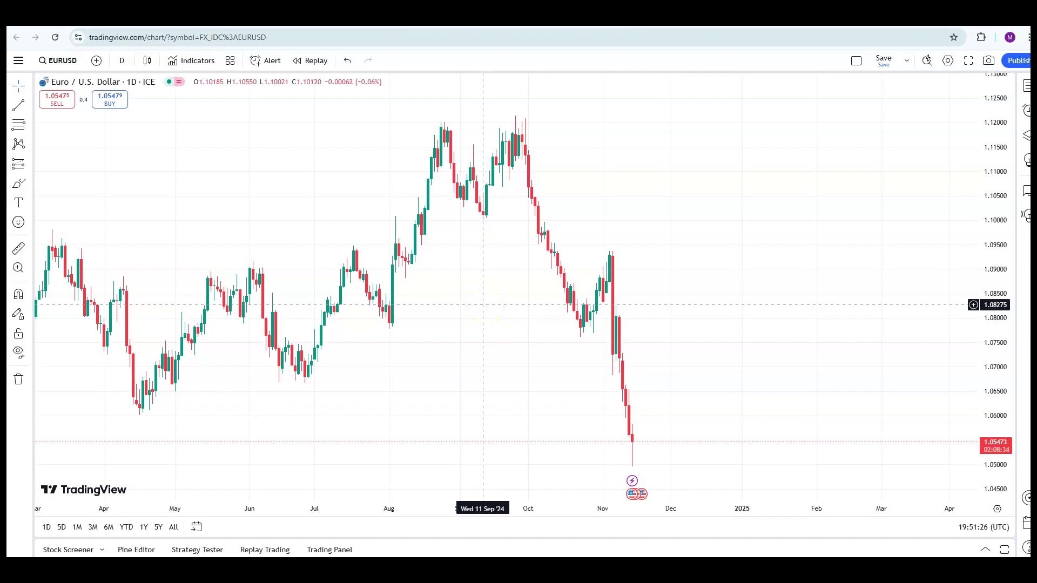
click(475, 245)
right_click(476, 246)
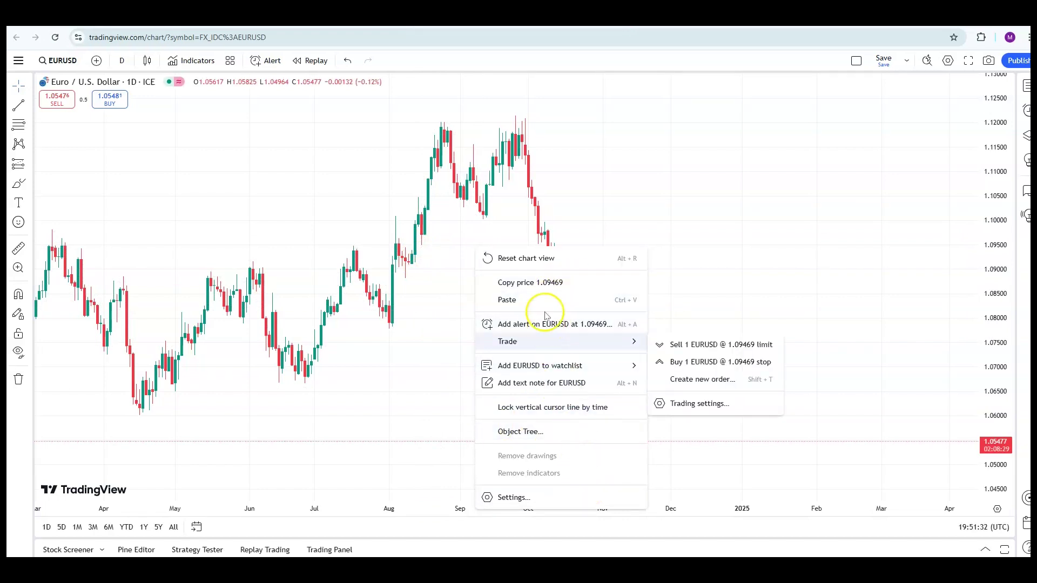
click(599, 501)
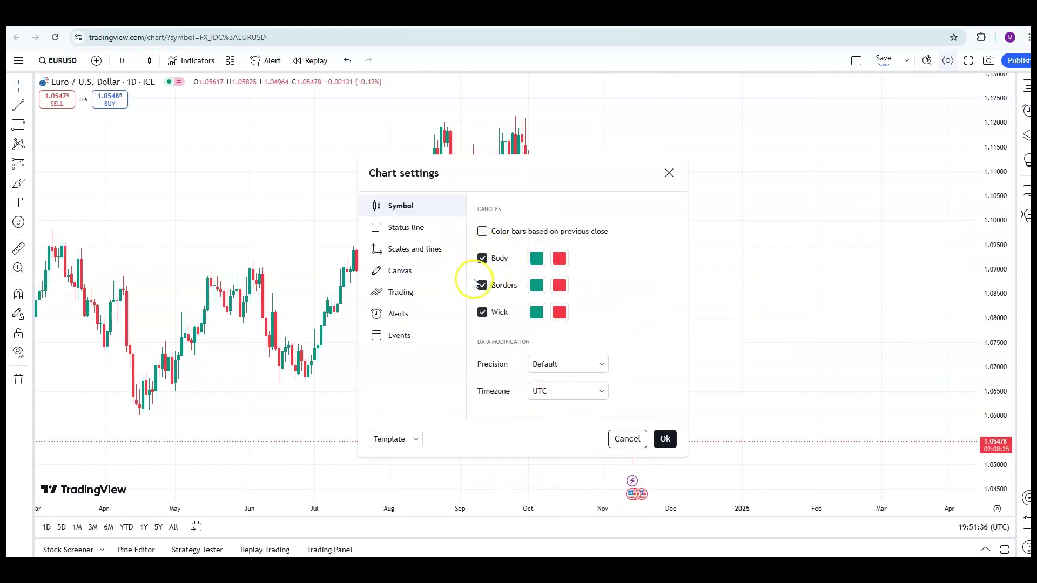
Set candle bodies and borders to grey for rising and black for falling
click(555, 263)
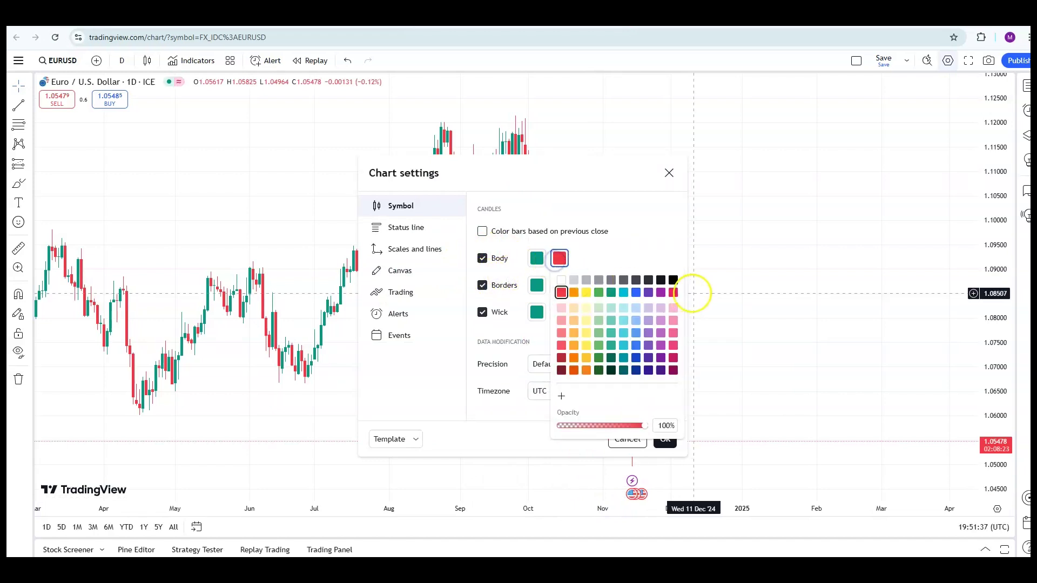
click(674, 280)
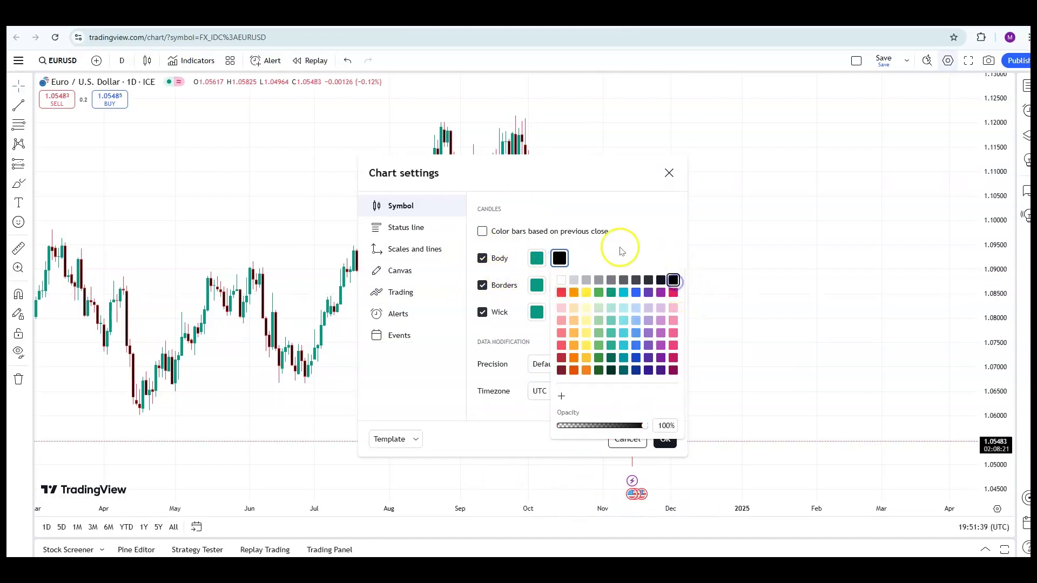
click(535, 262)
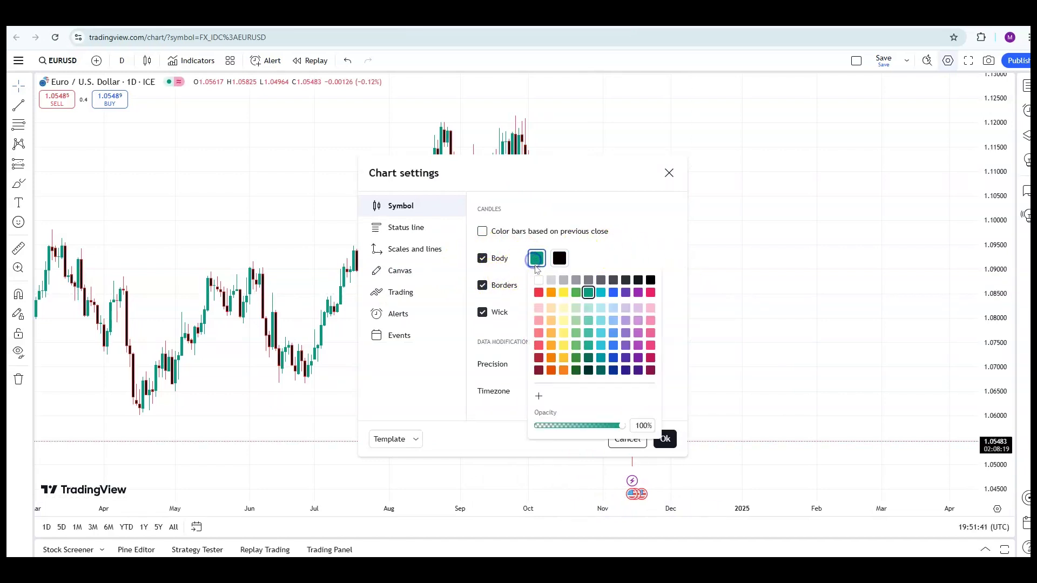
click(564, 280)
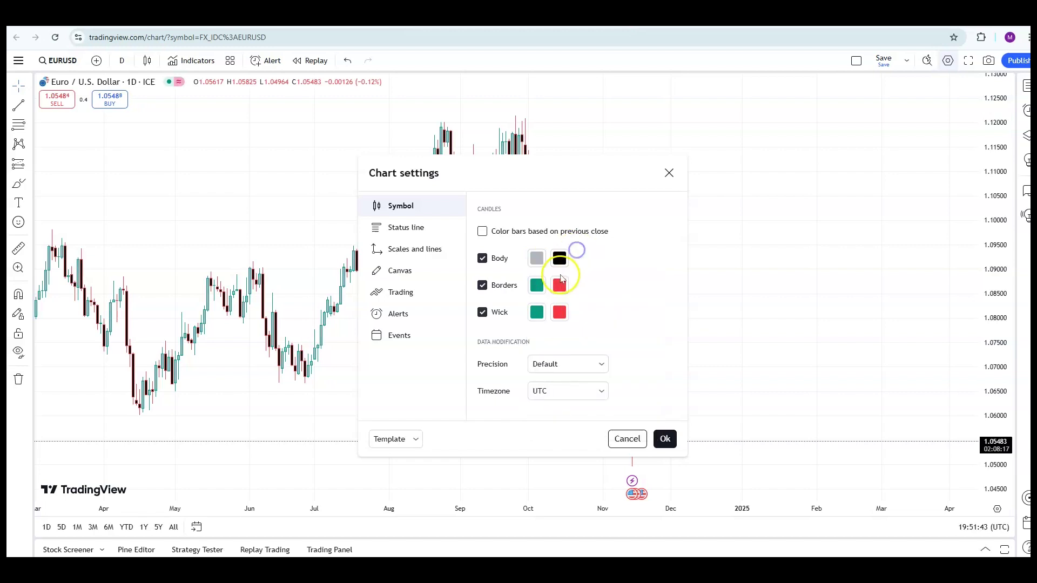
click(538, 285)
click(563, 307)
click(560, 285)
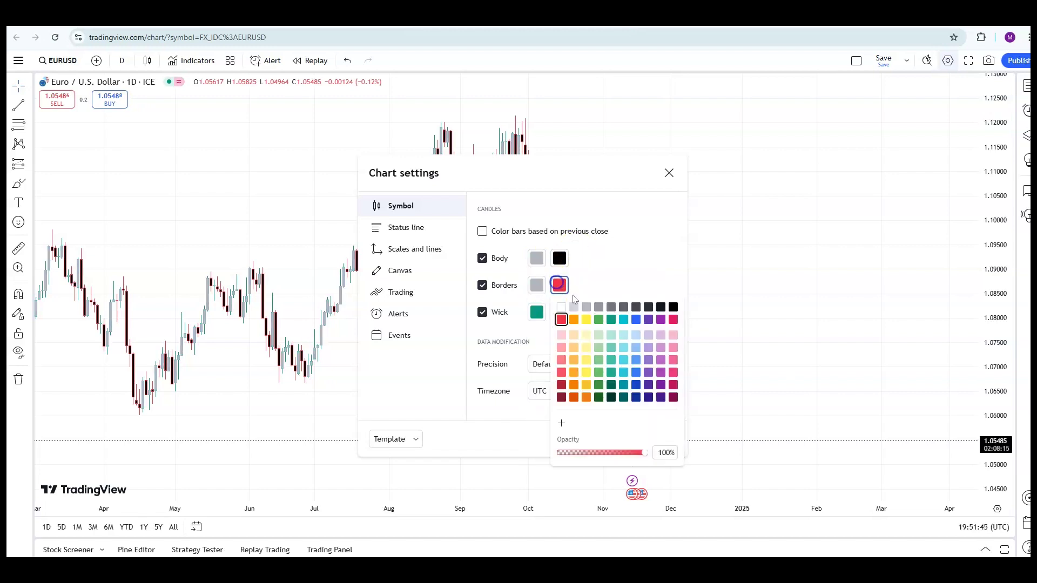
click(674, 307)
Make rising candle wicks grey and falling candle wicks black
click(634, 231)
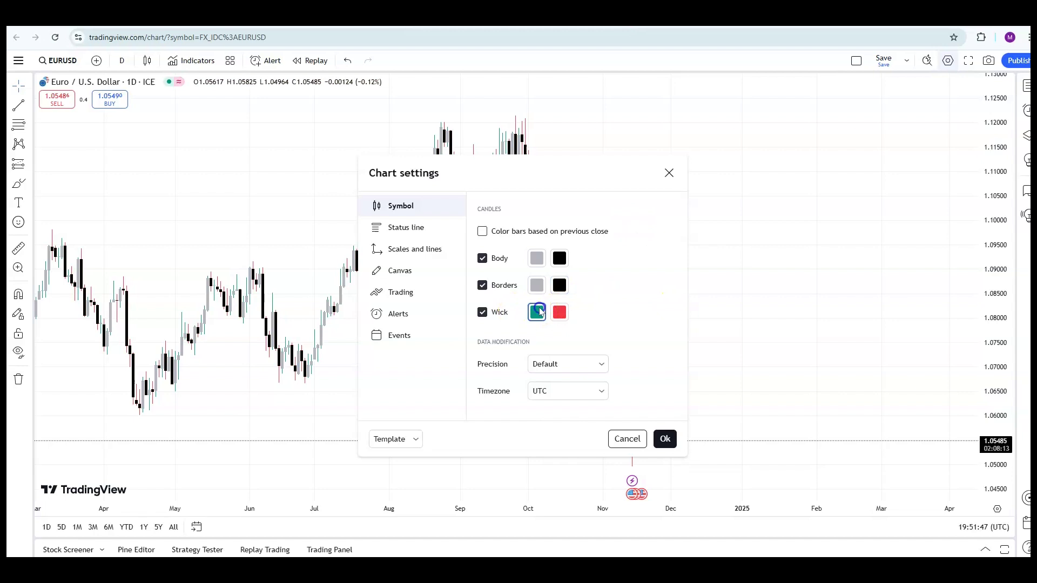
click(537, 313)
click(564, 333)
click(560, 312)
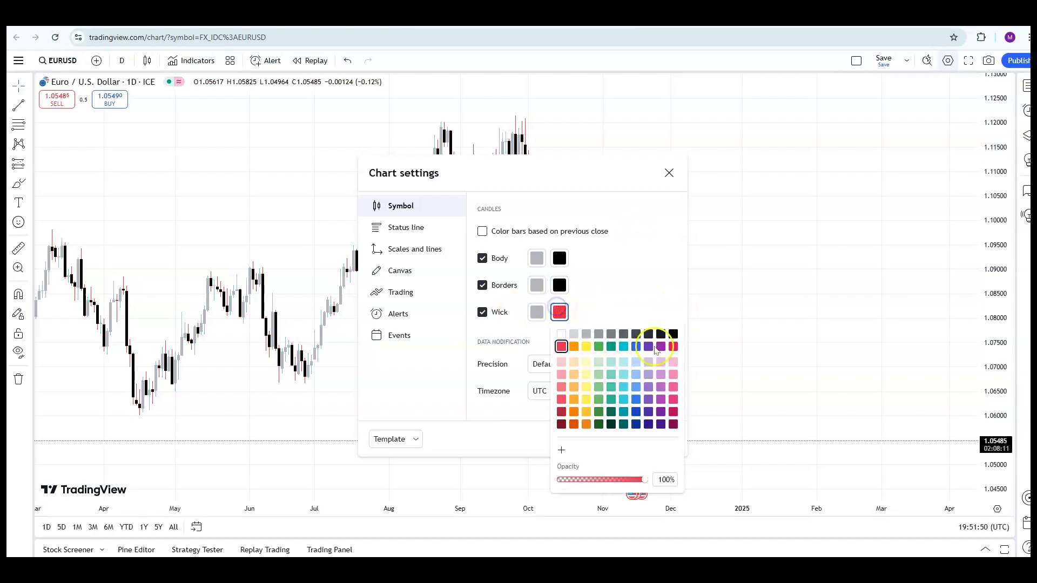
click(674, 334)
click(646, 292)
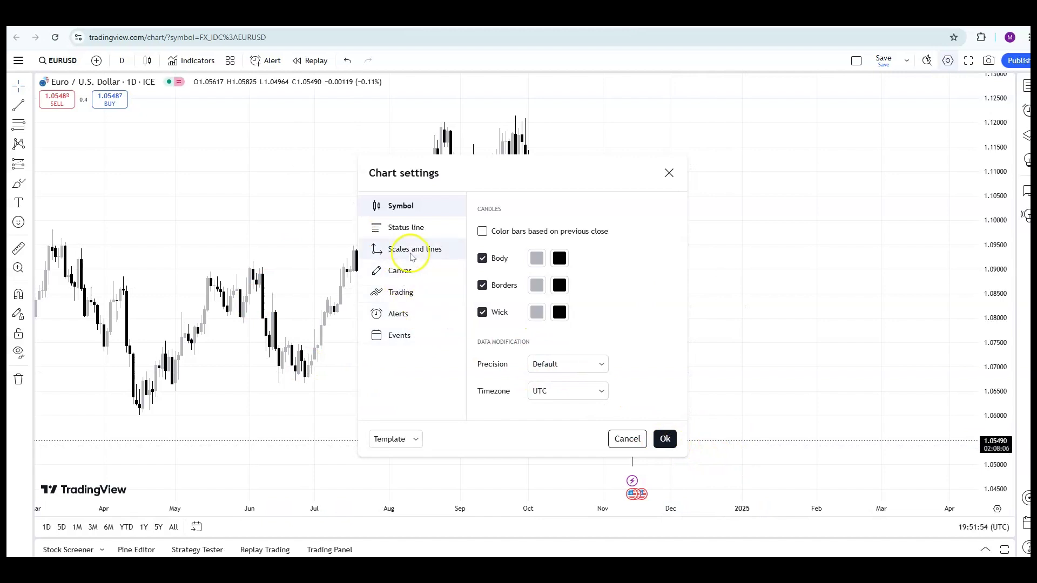
Try green and purple bodies, then restore light grey rising and black falling bodies
click(537, 259)
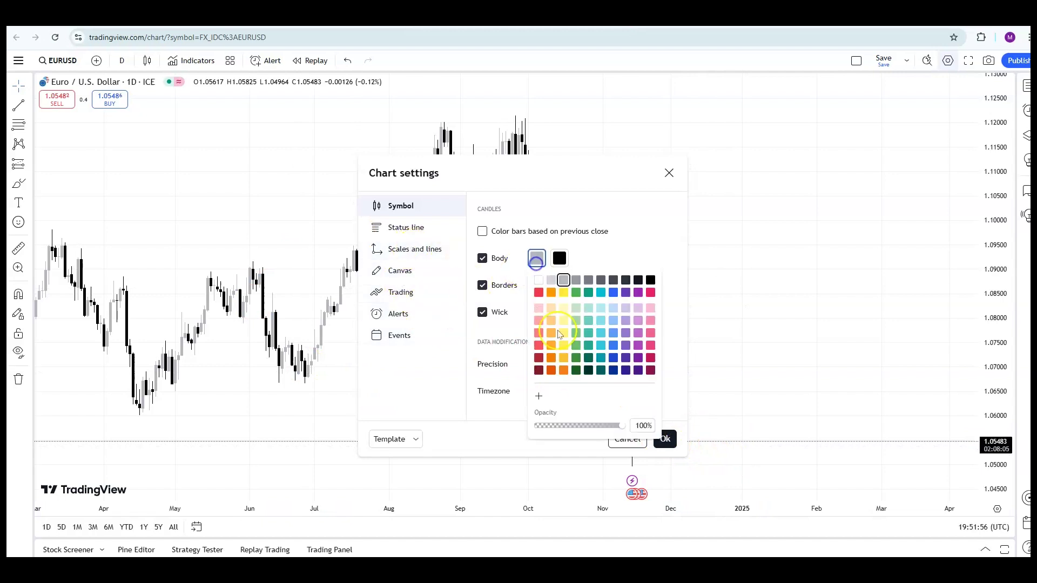
click(576, 359)
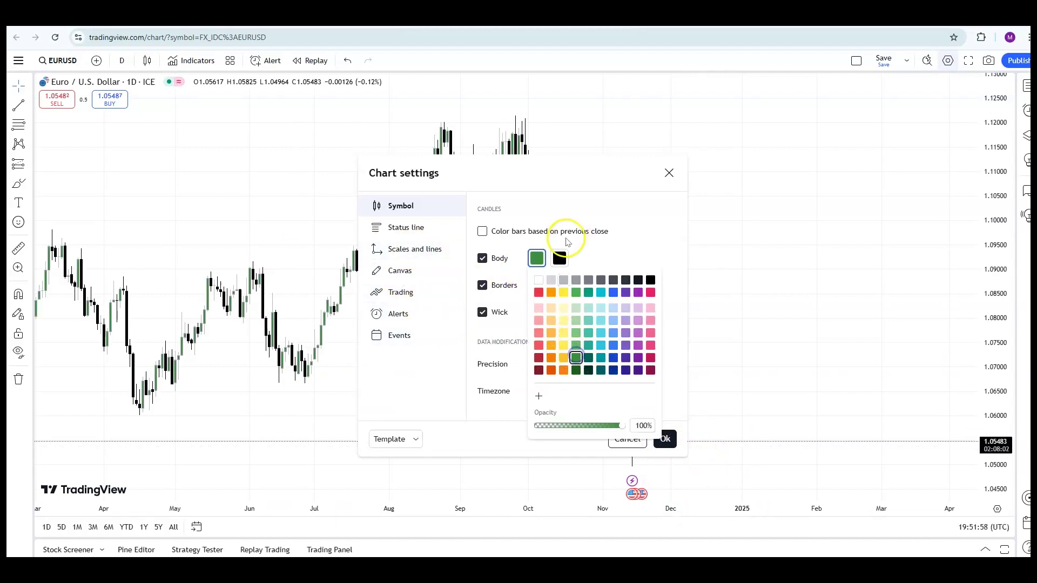
click(559, 258)
click(648, 292)
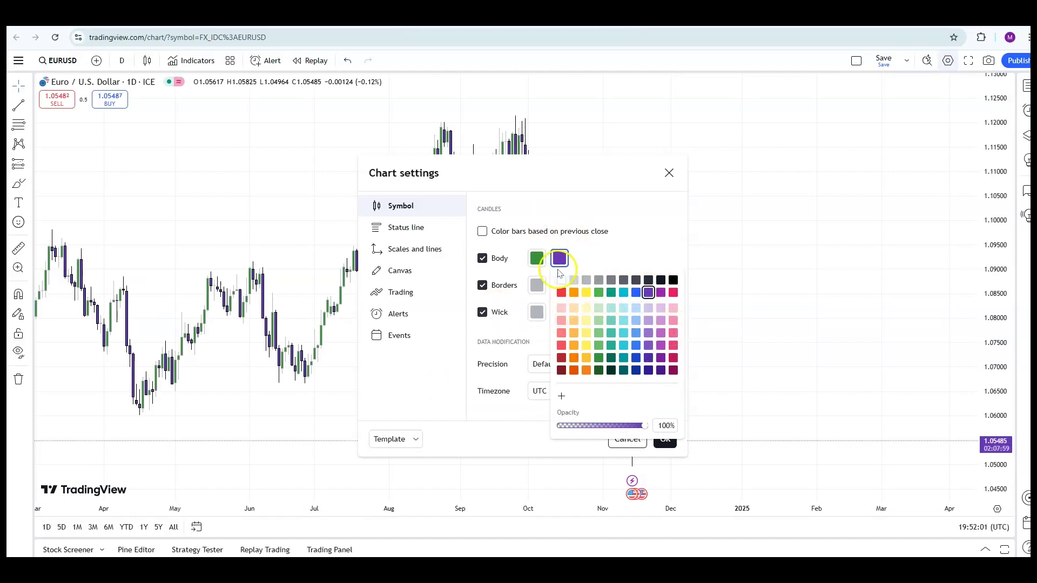
click(537, 259)
click(552, 280)
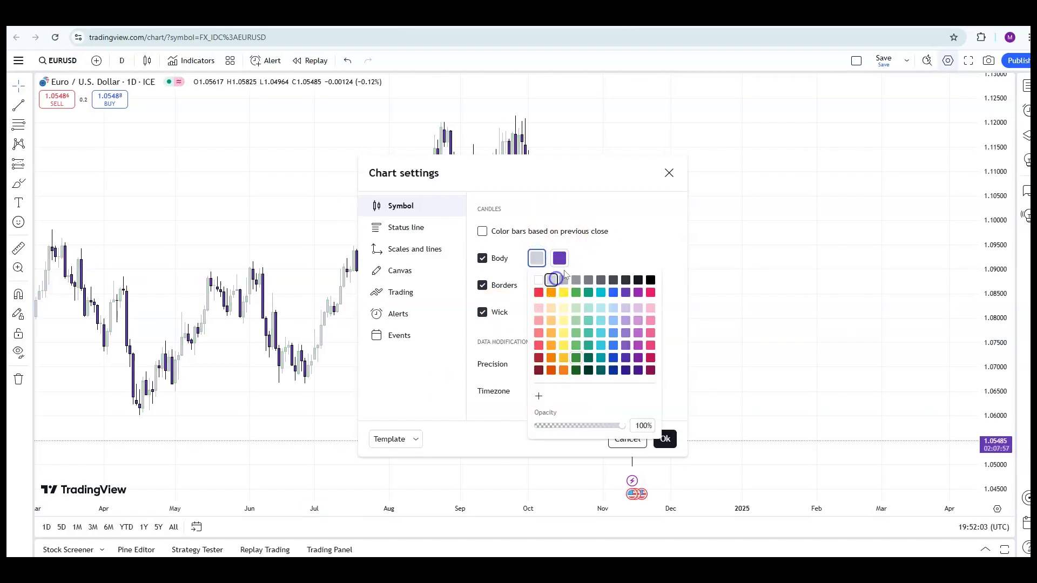
click(537, 259)
click(537, 259)
click(537, 259)
click(536, 260)
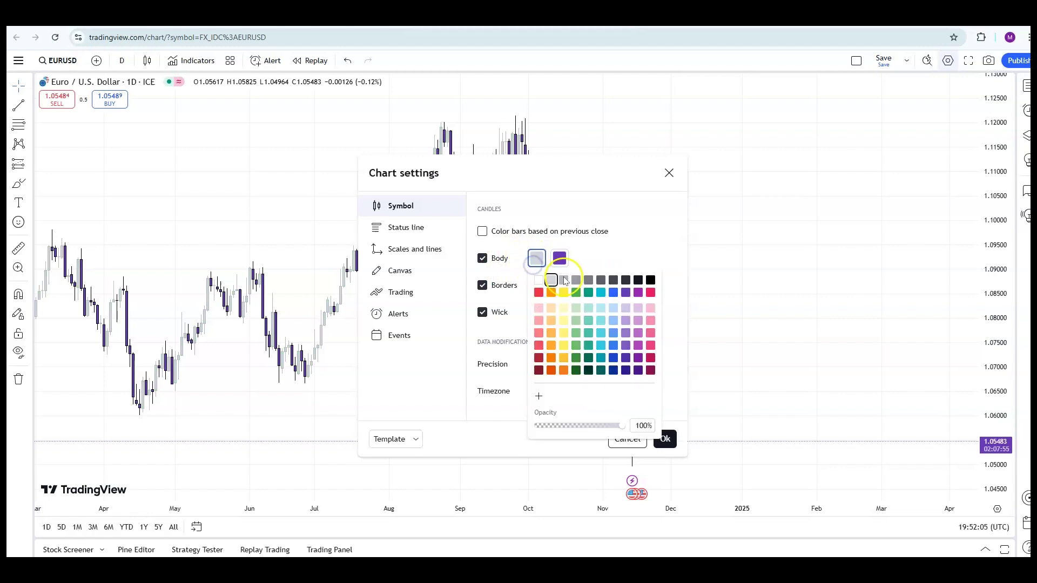
click(560, 258)
click(674, 279)
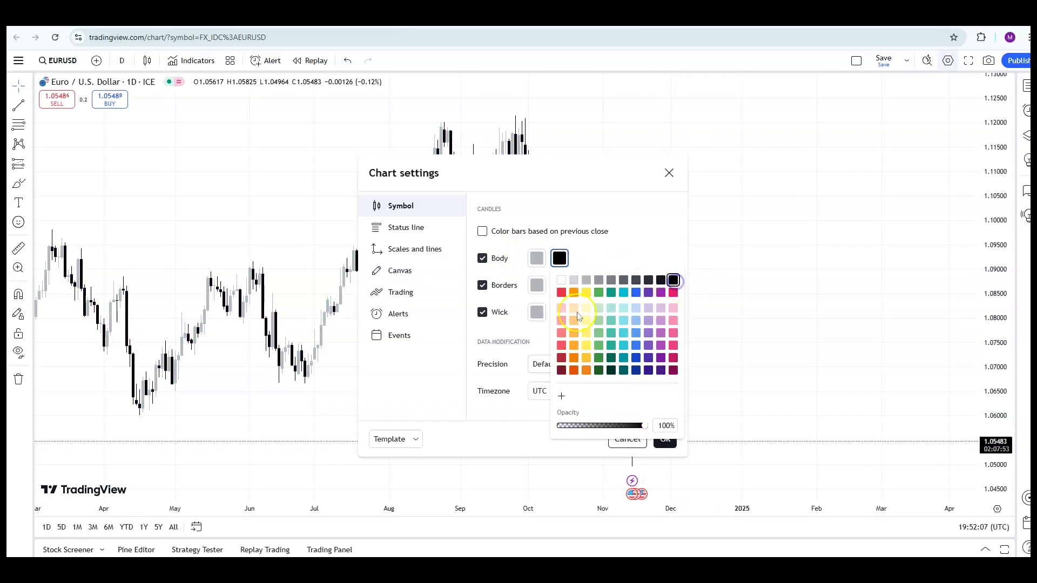
click(422, 250)
On the Canvas tab, set Grid lines to None and apply the settings with Ok
click(403, 187)
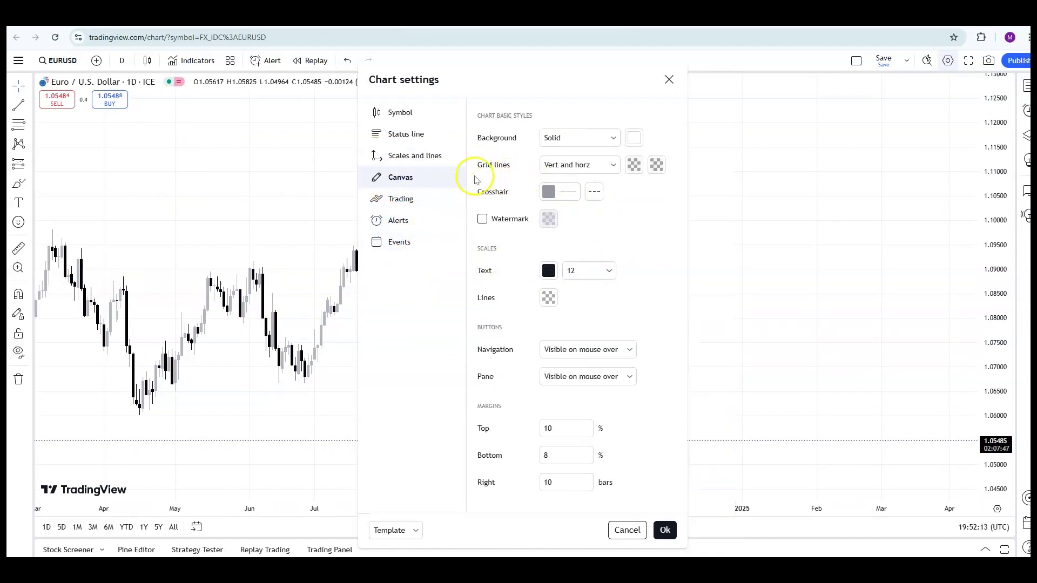
click(616, 168)
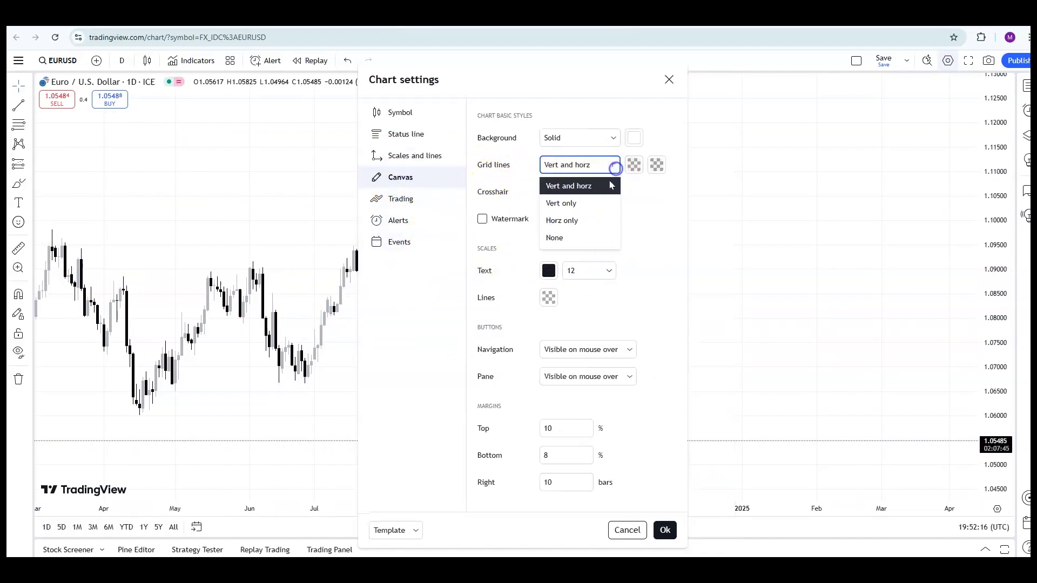
click(588, 246)
click(207, 218)
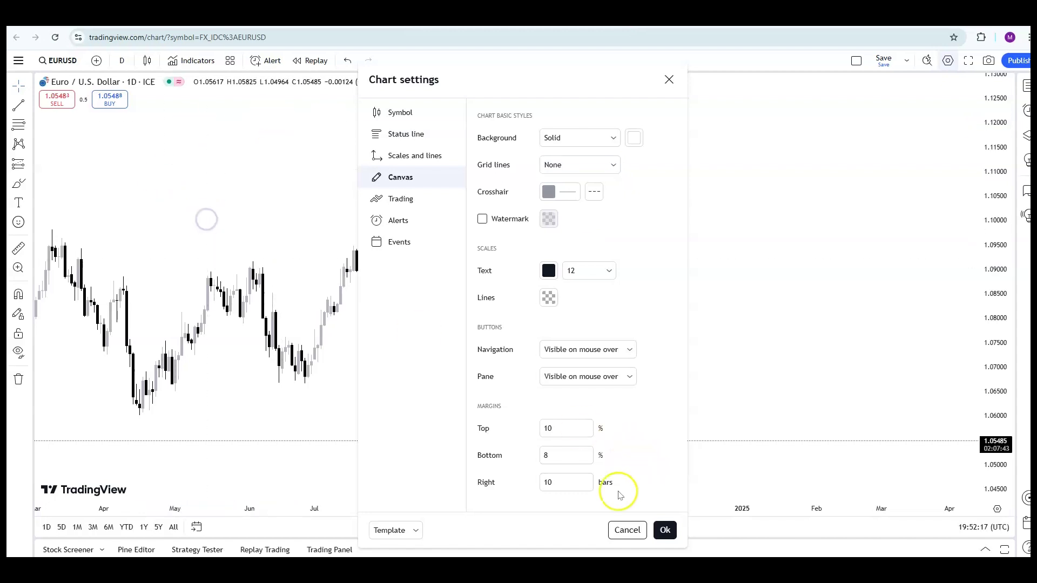
click(662, 530)
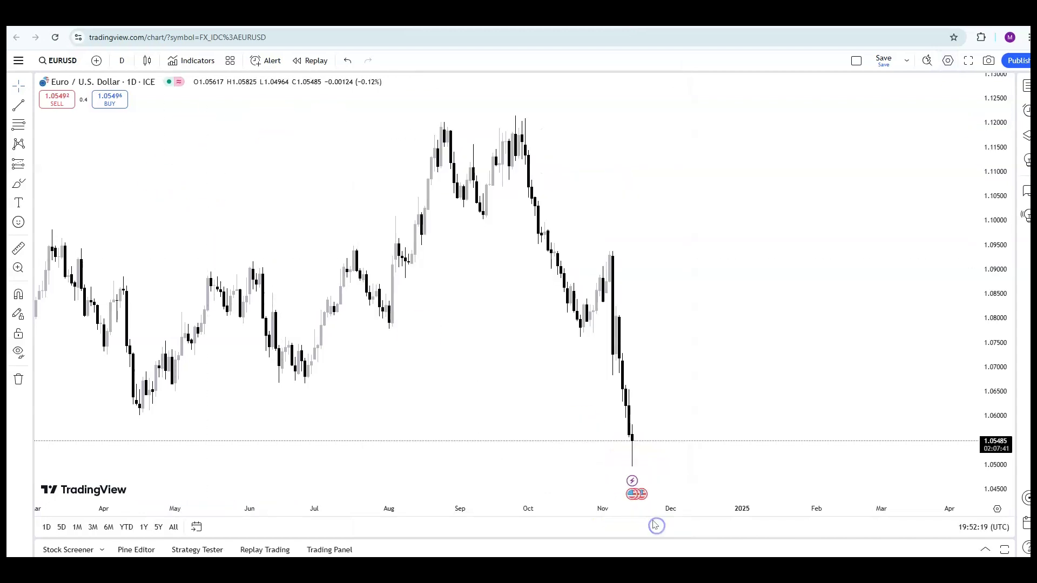
Pan and zoom the restyled EUR/USD chart across earlier and recent months
drag(444, 358, 542, 344)
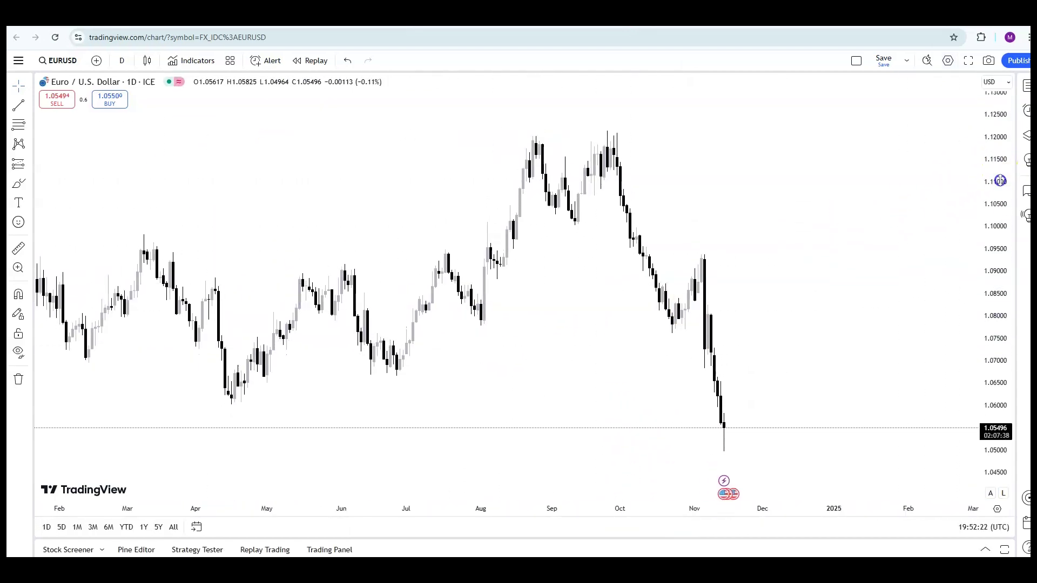
scroll(607, 320, down, 3)
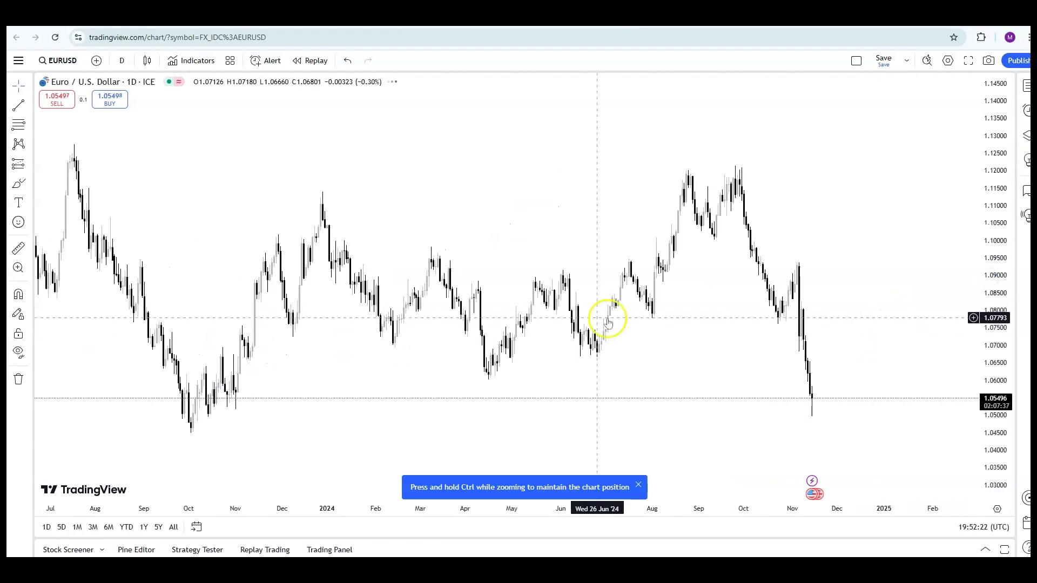
click(638, 484)
scroll(611, 359, up, 3)
drag(611, 359, 398, 346)
scroll(398, 346, down, 3)
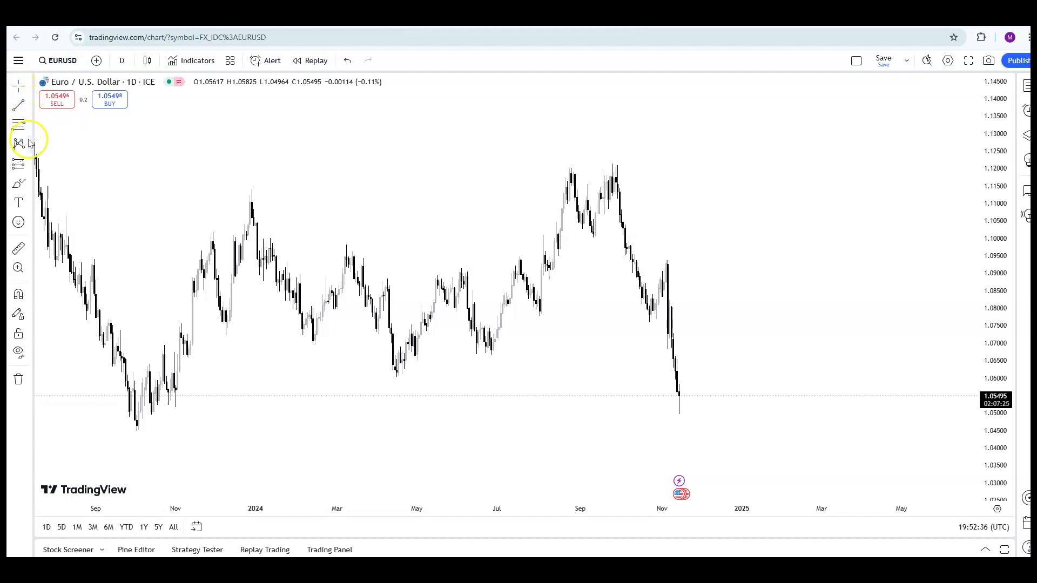
Select the Text tool from the left drawing toolbar
click(30, 163)
click(116, 139)
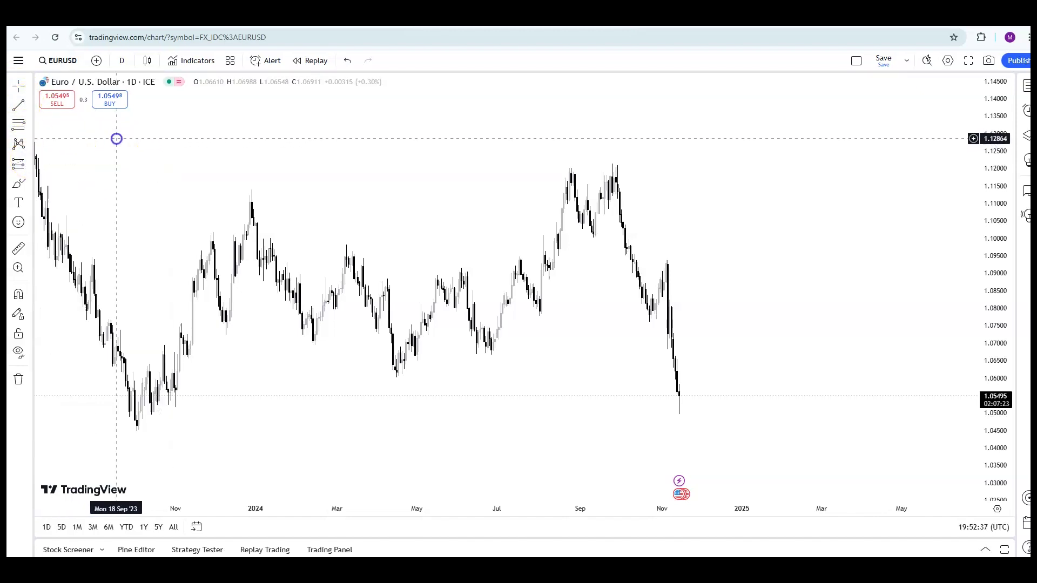
click(29, 185)
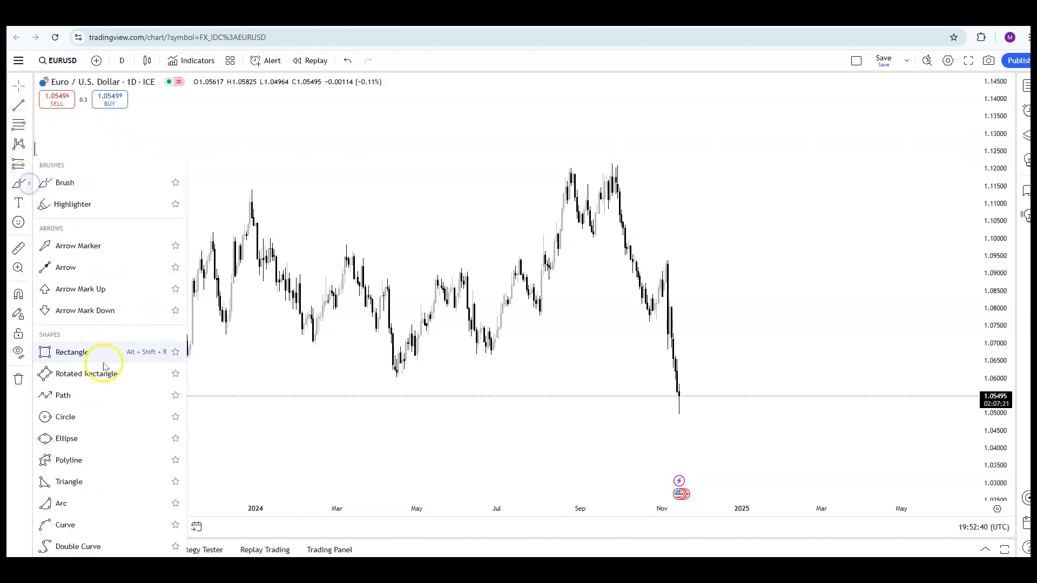
click(18, 203)
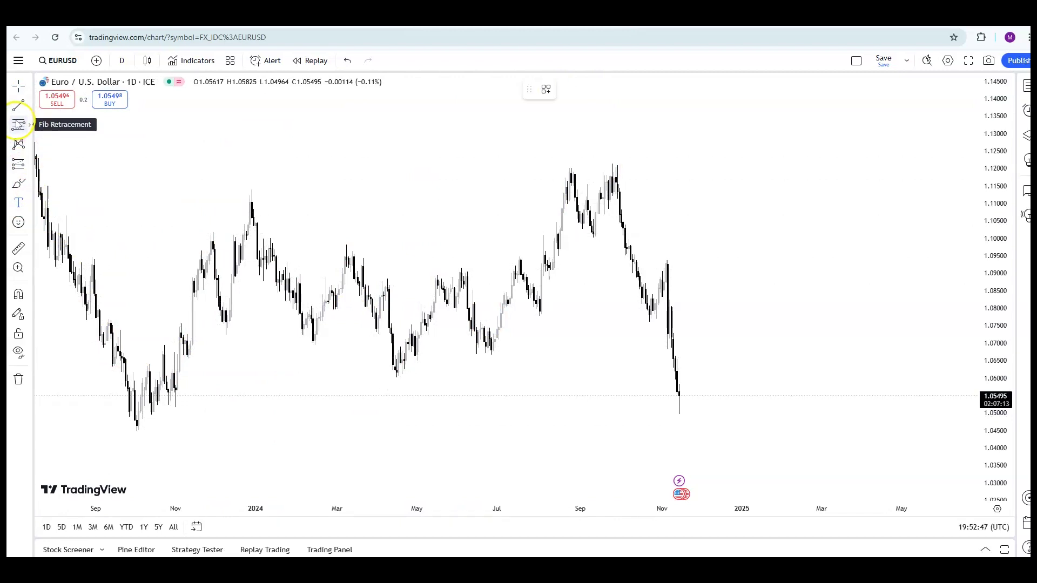
Search for GBPUSD and load the FXCM GBP/USD pair onto the chart
click(68, 62)
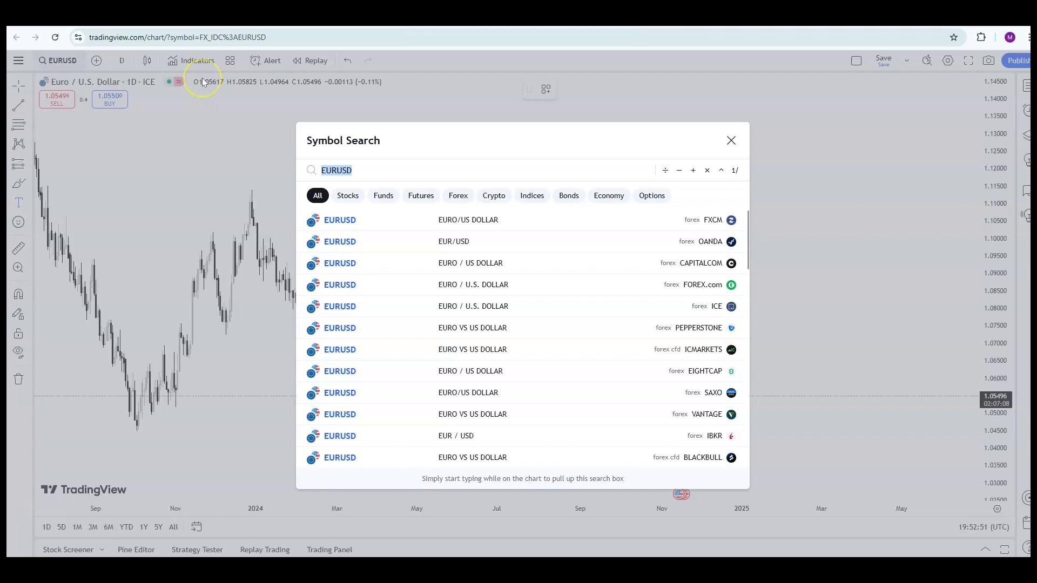
text(GBPUSD)
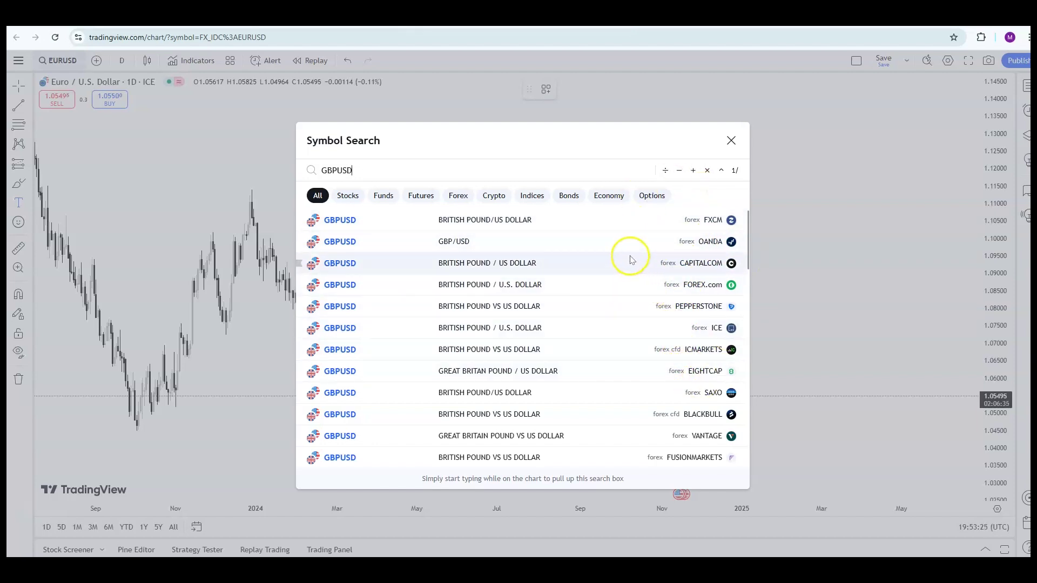
click(651, 226)
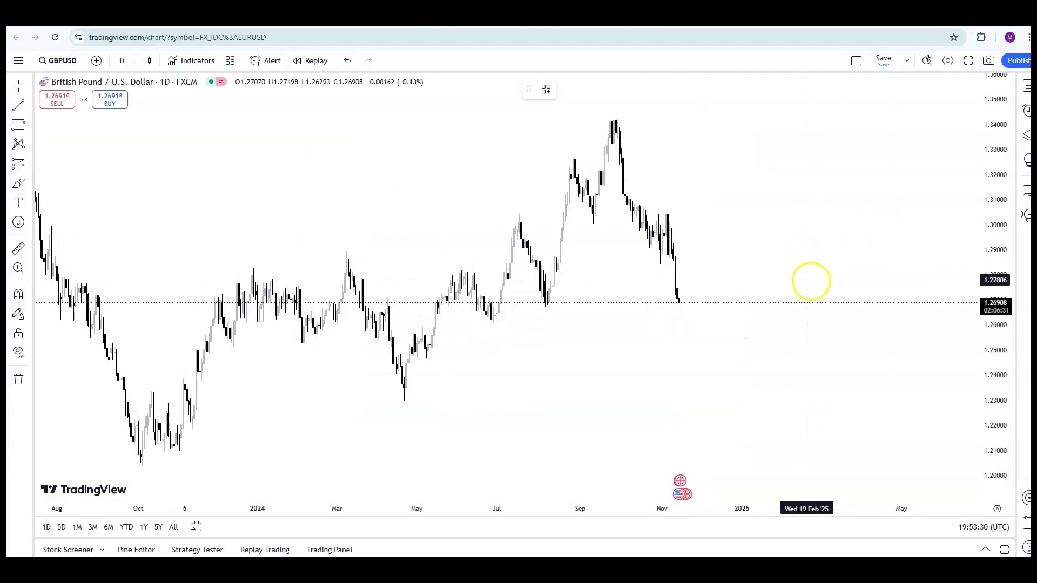
click(660, 295)
click(56, 60)
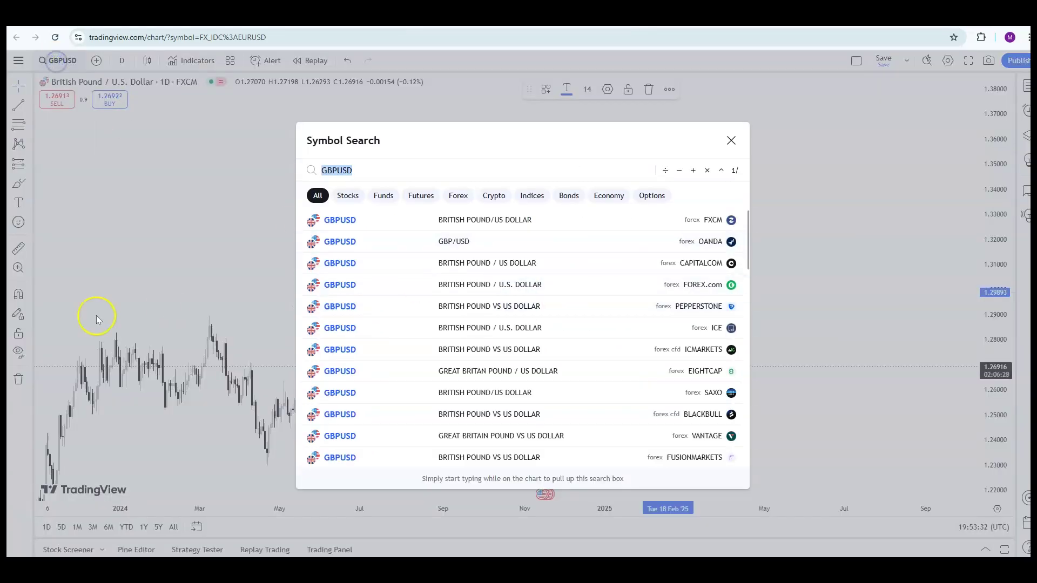
click(172, 201)
drag(579, 160, 935, 274)
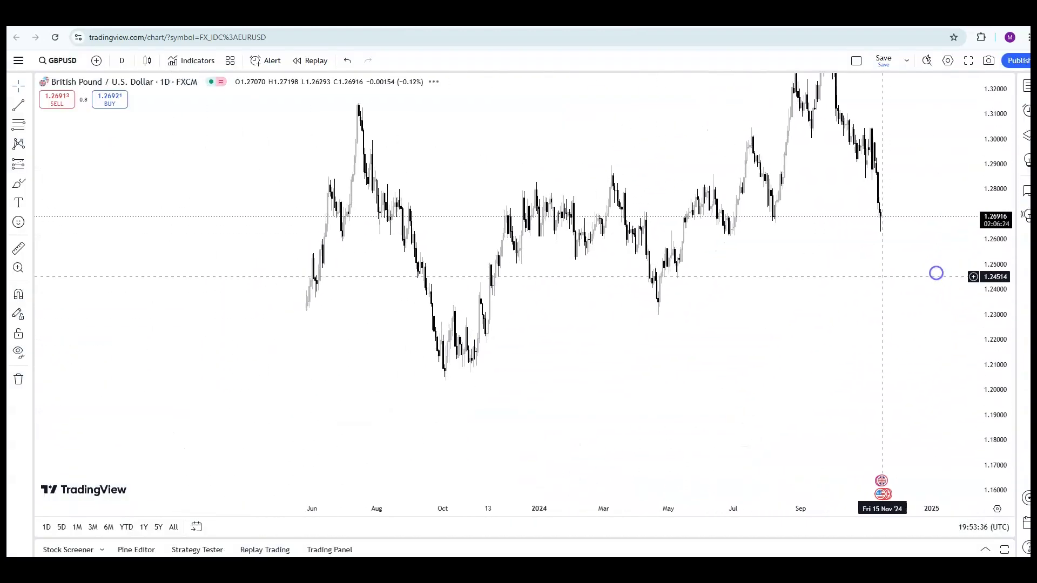
drag(658, 315, 556, 396)
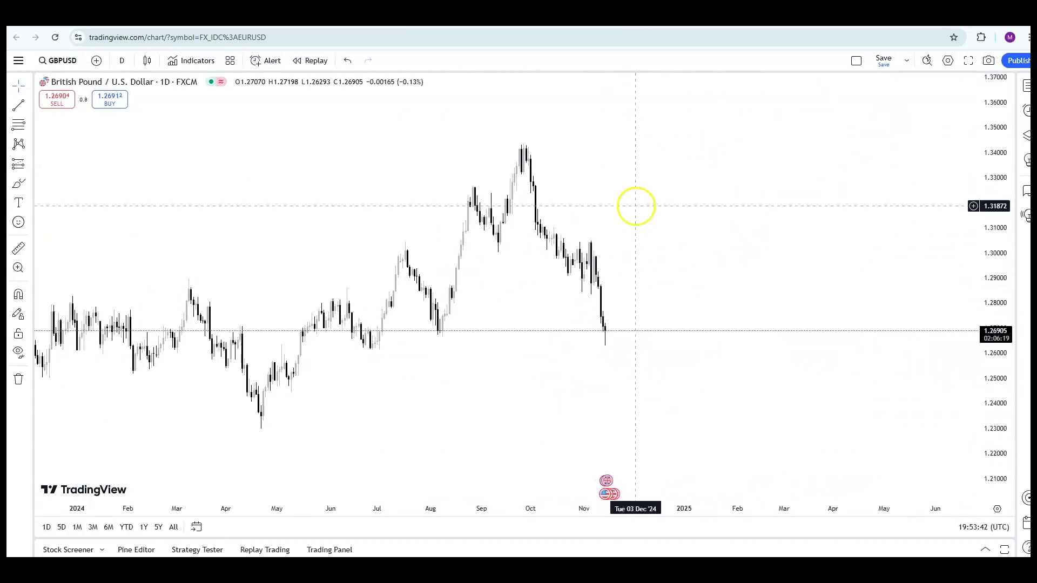